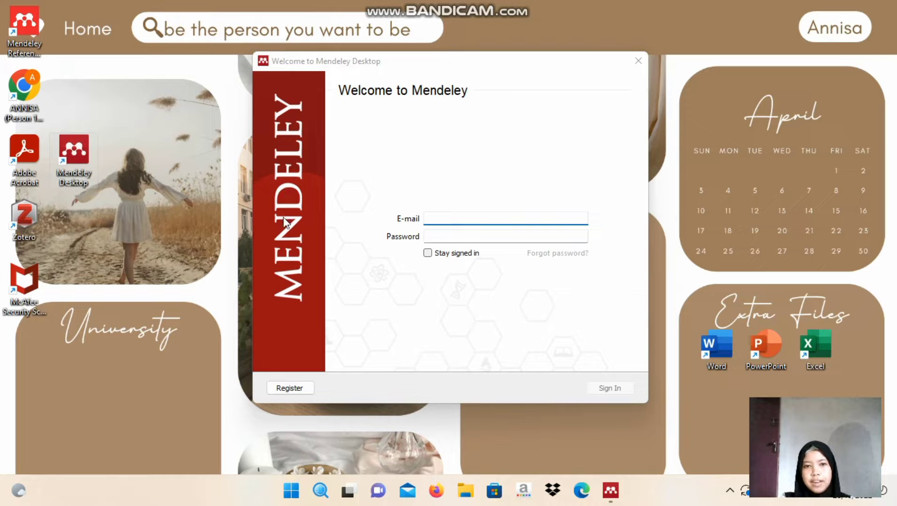
Enter the account's e-mail address in the Mendeley sign-in form
left_click(472, 221)
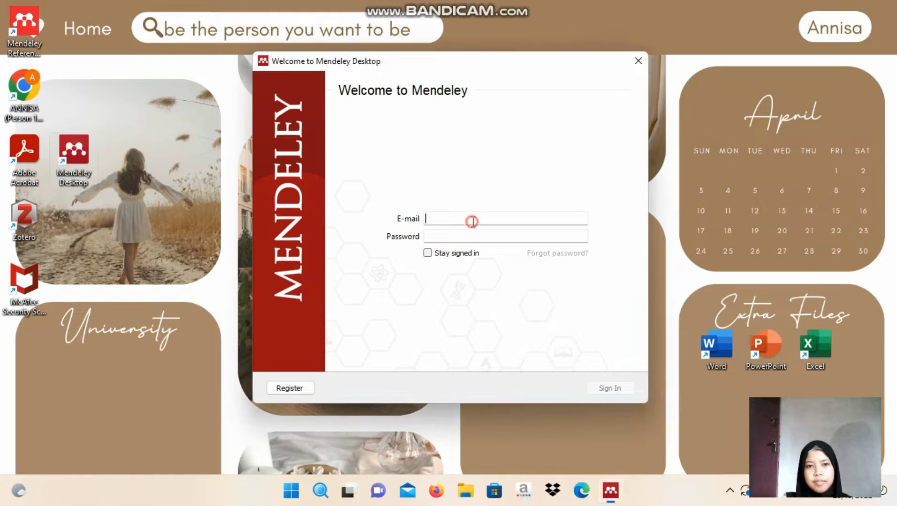
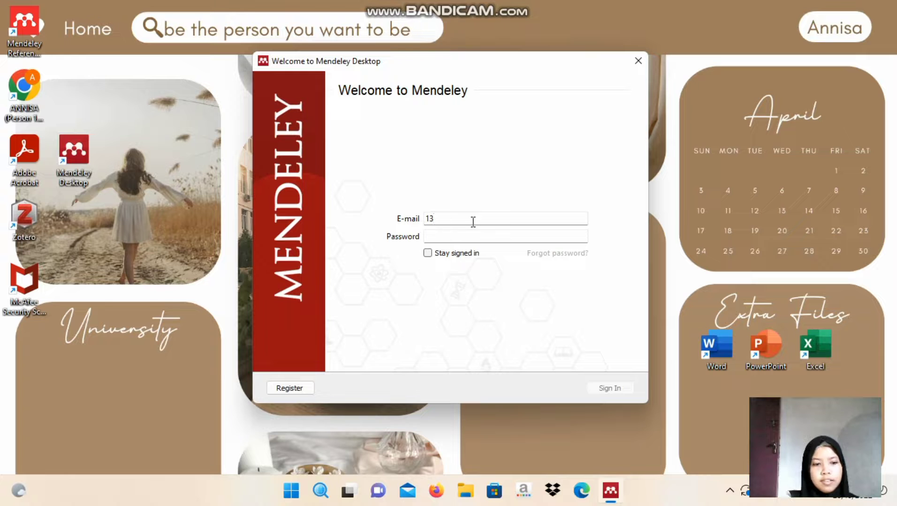
key("Caps_Lock")
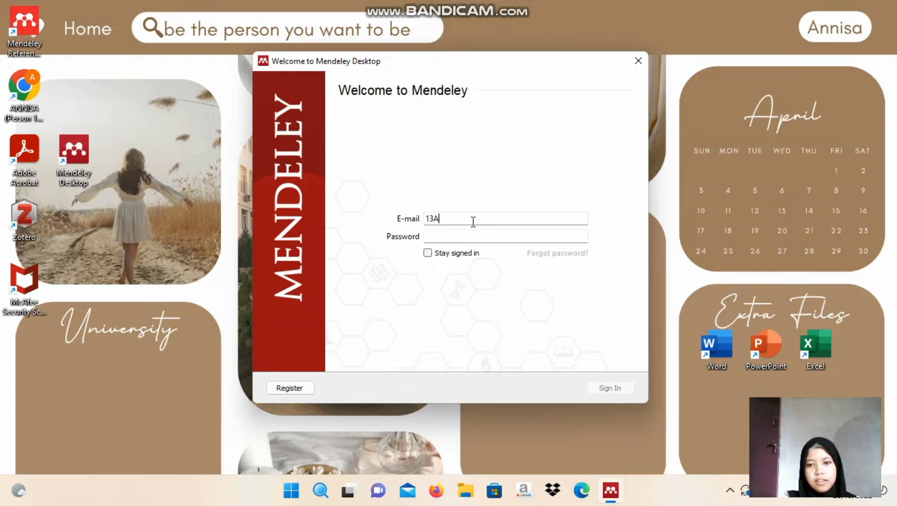
key("Caps_Lock")
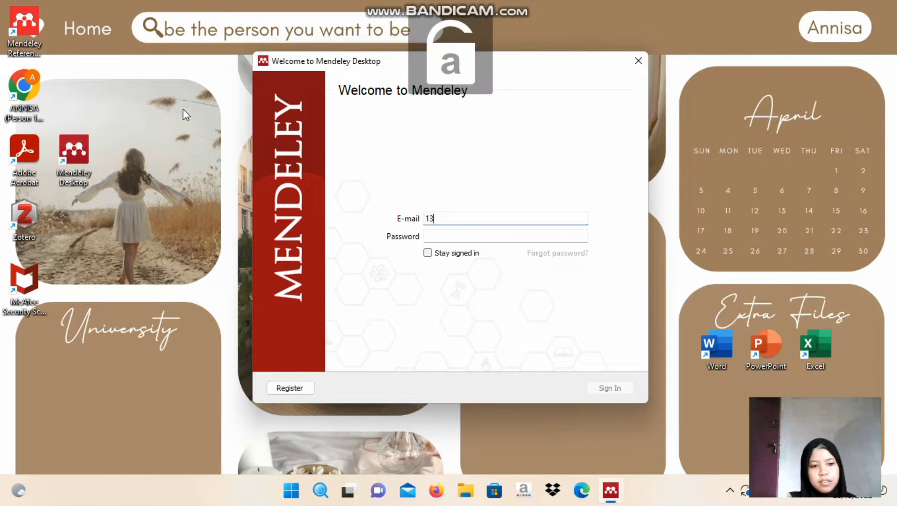
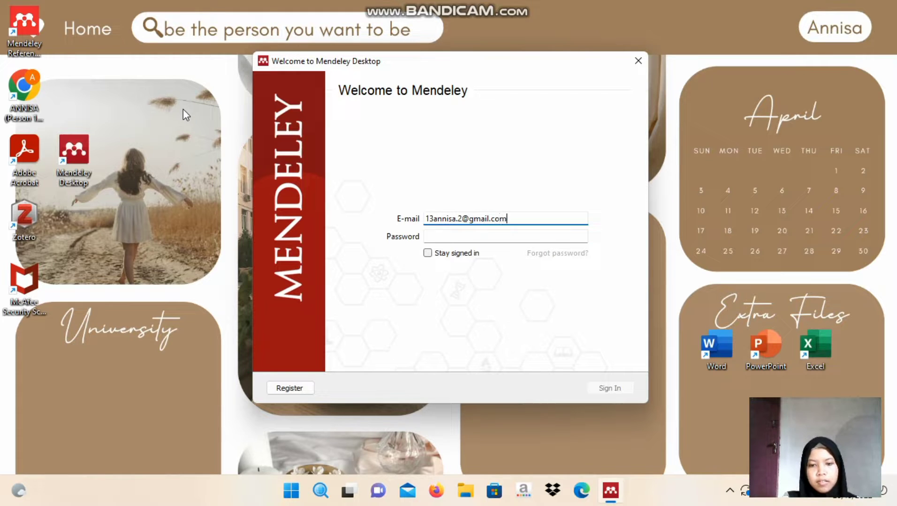
Enter the account password and sign in with the Stay signed in option enabled
left_click(459, 238)
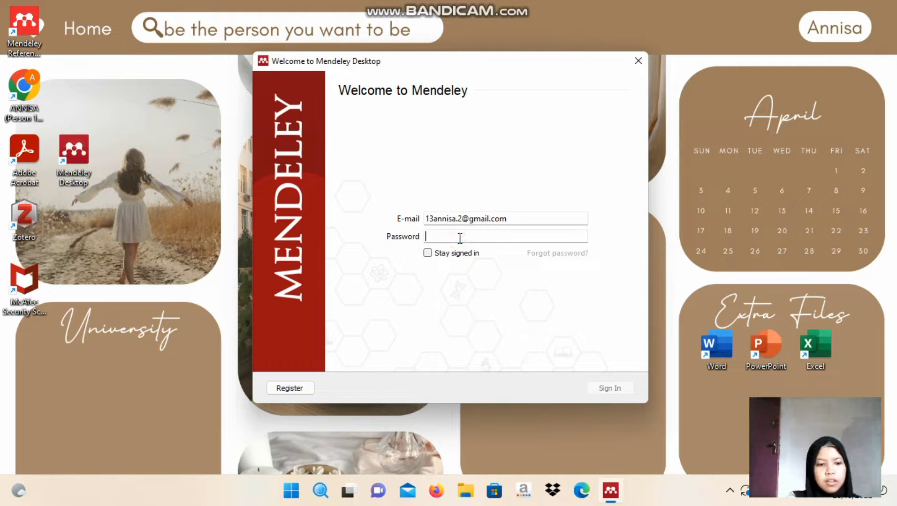
key("Caps_Lock")
key("Caps_Lock")
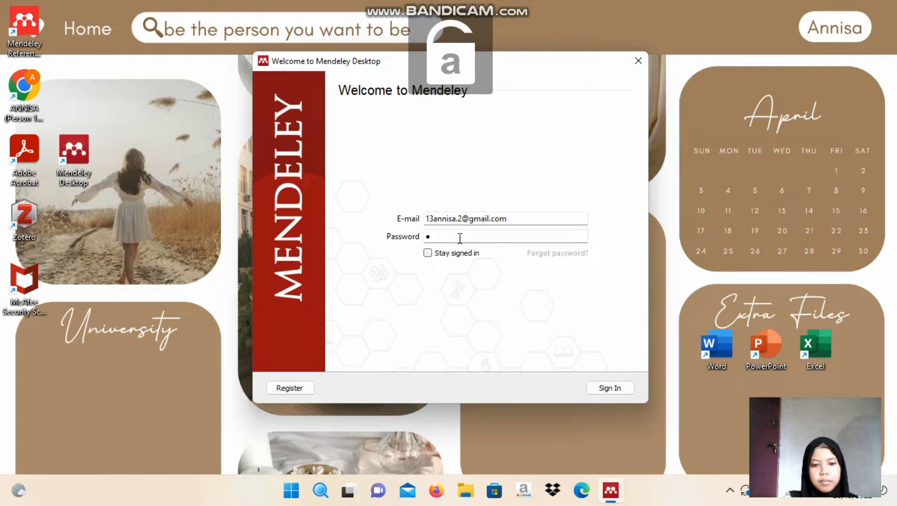
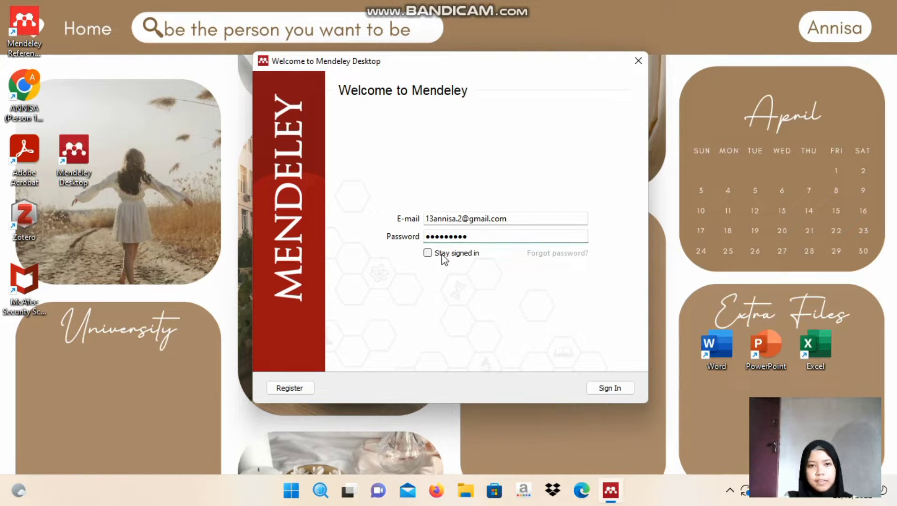
left_click(427, 253)
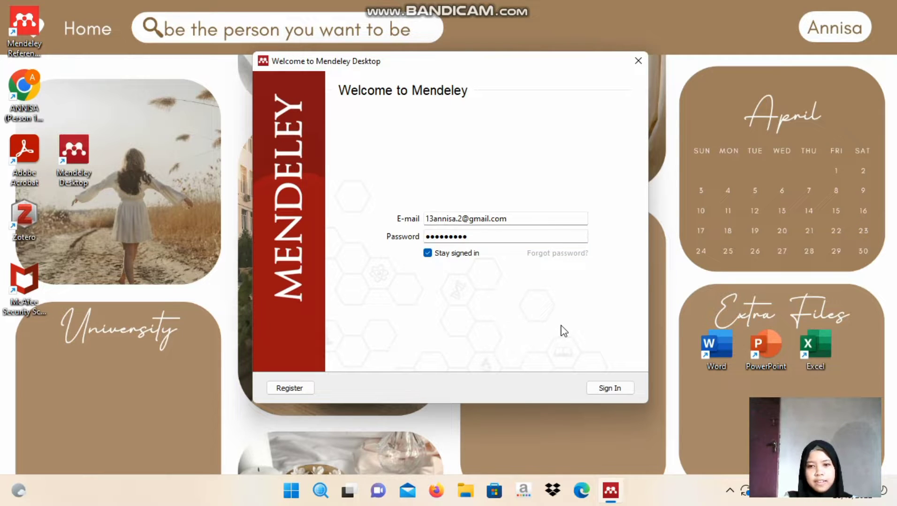
left_click(618, 388)
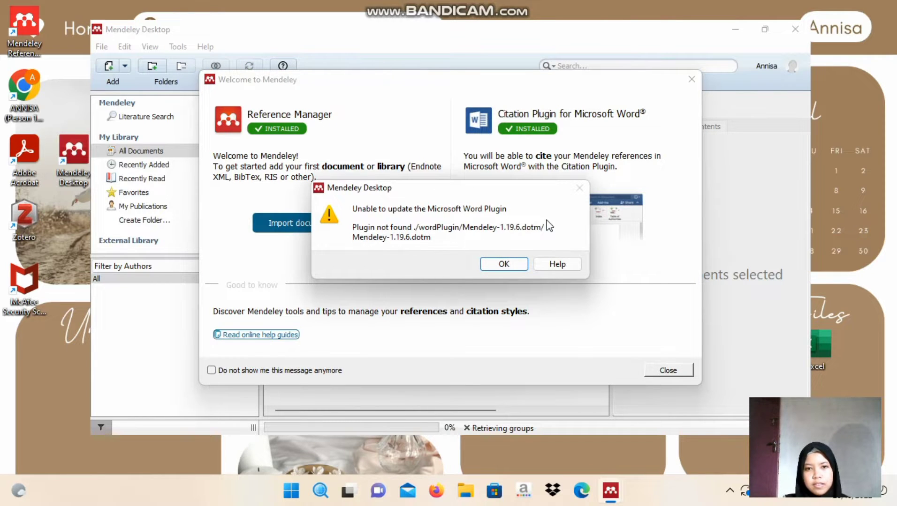
Dismiss the Word plugin warnings and the Update Found window
left_click(509, 268)
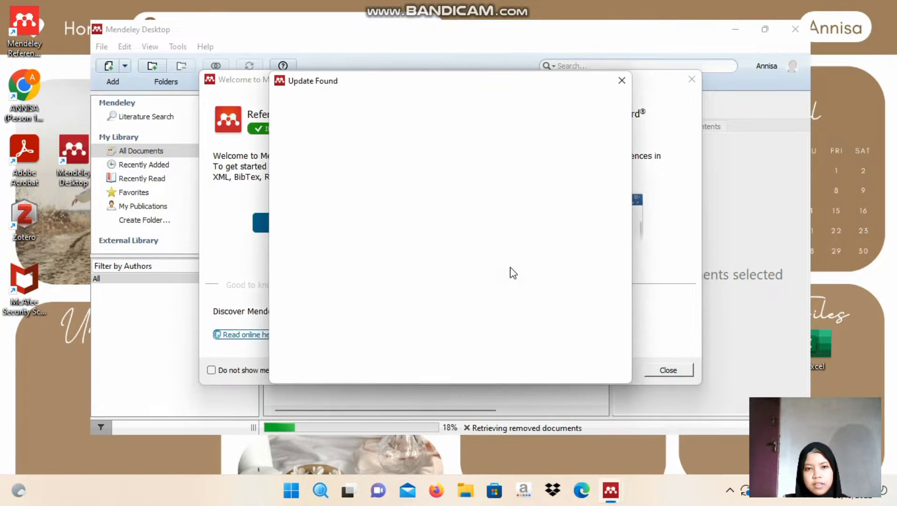
left_click(622, 83)
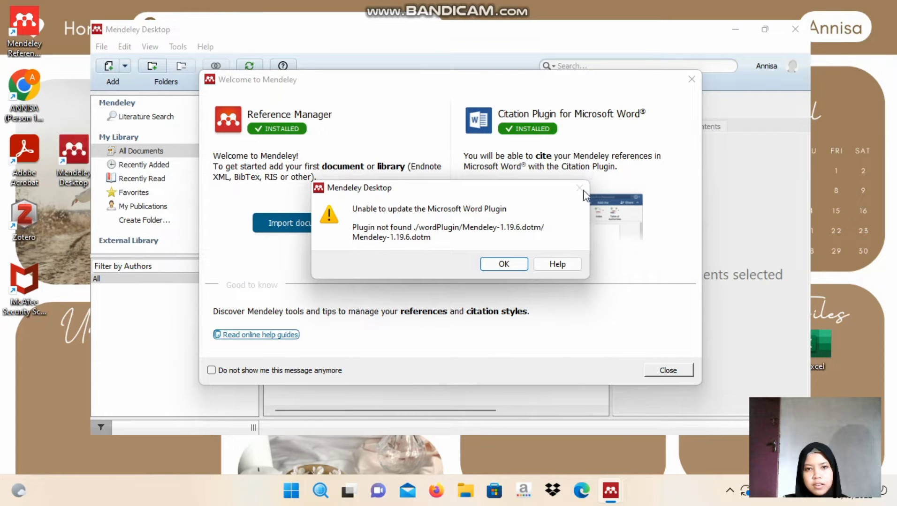
left_click(505, 265)
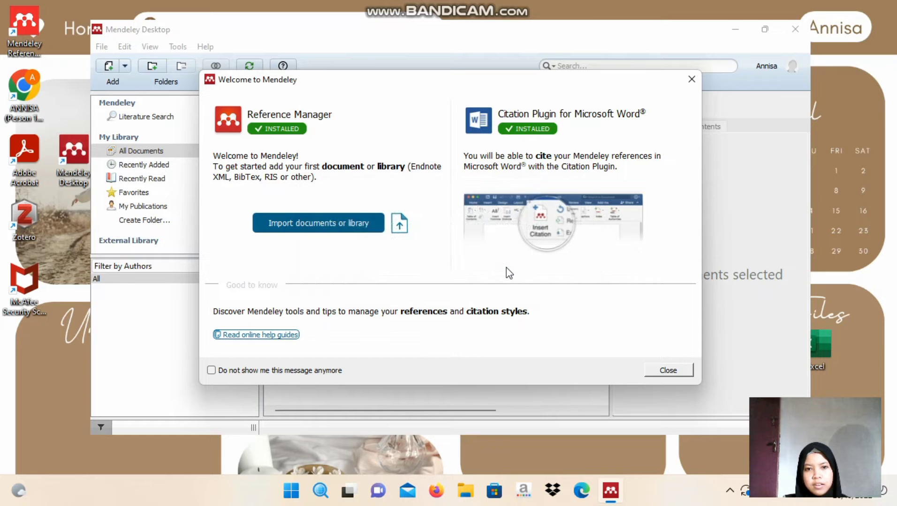
Import the "Talent management practices and job perform..." PDF dated 27/10/2022 22:43 from Downloads into the library
left_click(336, 228)
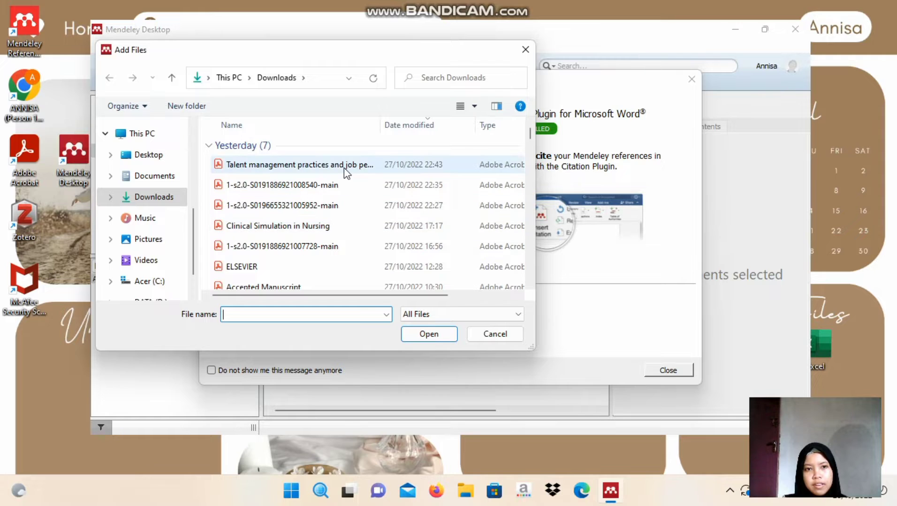
left_click(344, 168)
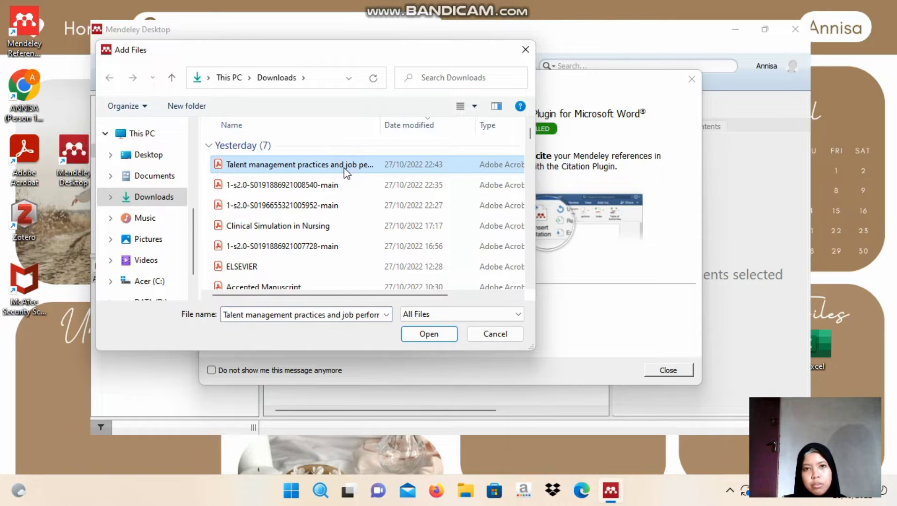
left_click(430, 335)
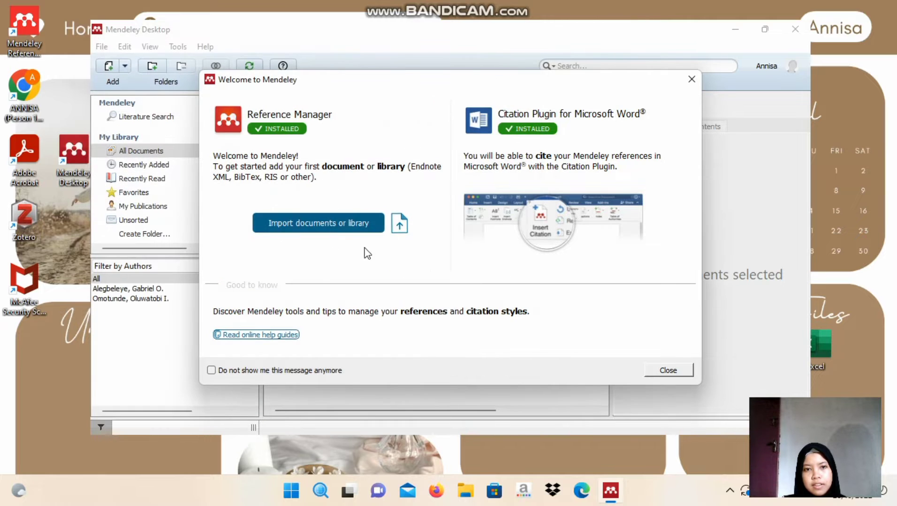
Import the "Clinical Simulation in Nursing" PDF from Downloads into the library
left_click(361, 224)
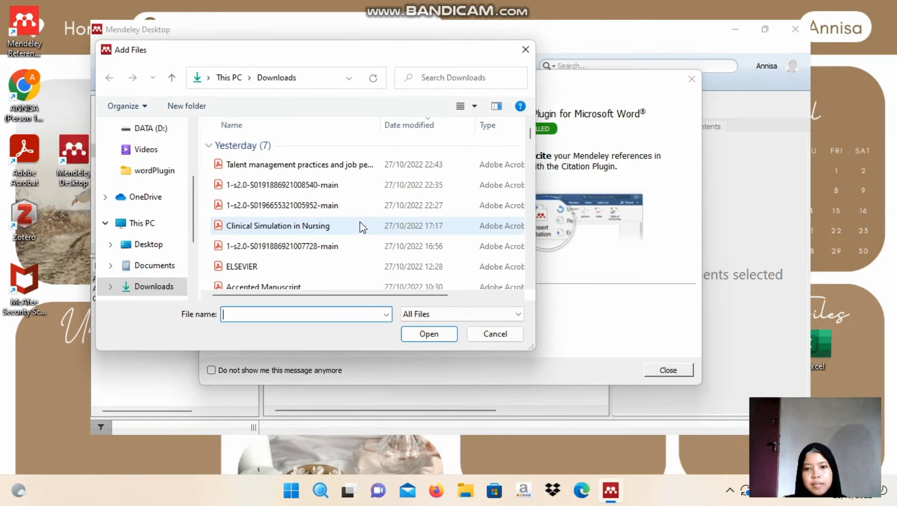
left_click(361, 226)
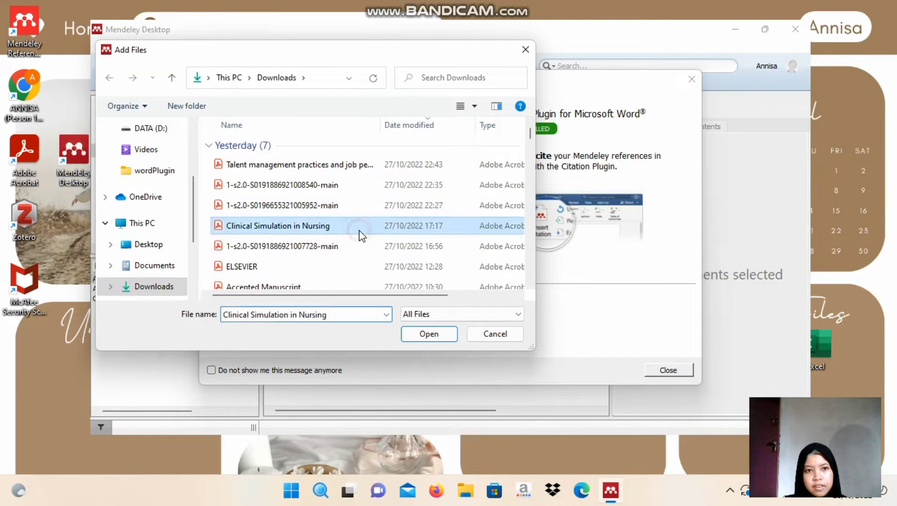
left_click(422, 338)
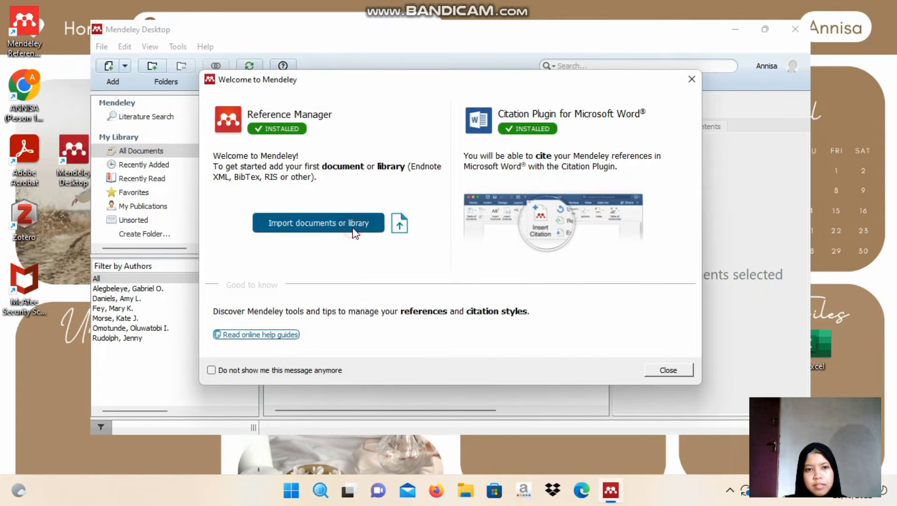
Import the "Journal of Public Economics" PDF from Downloads into the library
left_click(353, 228)
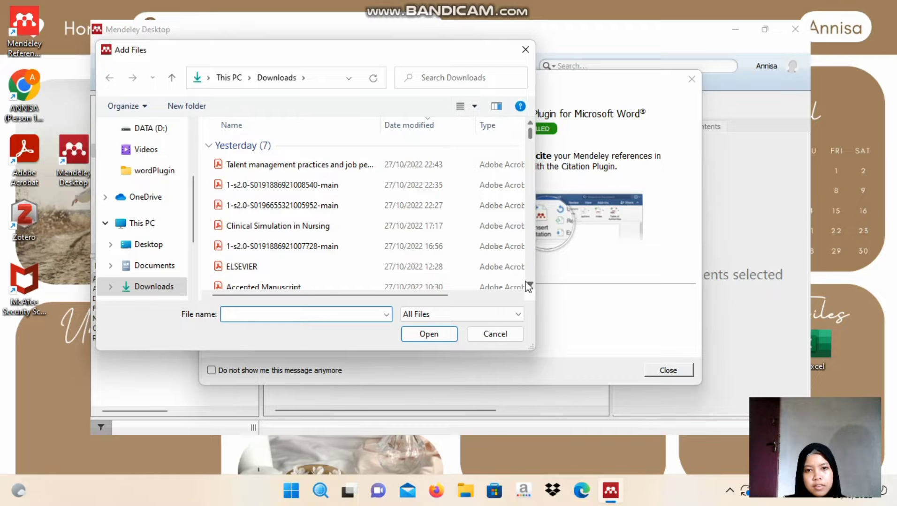
scroll(529, 281, "down", 3)
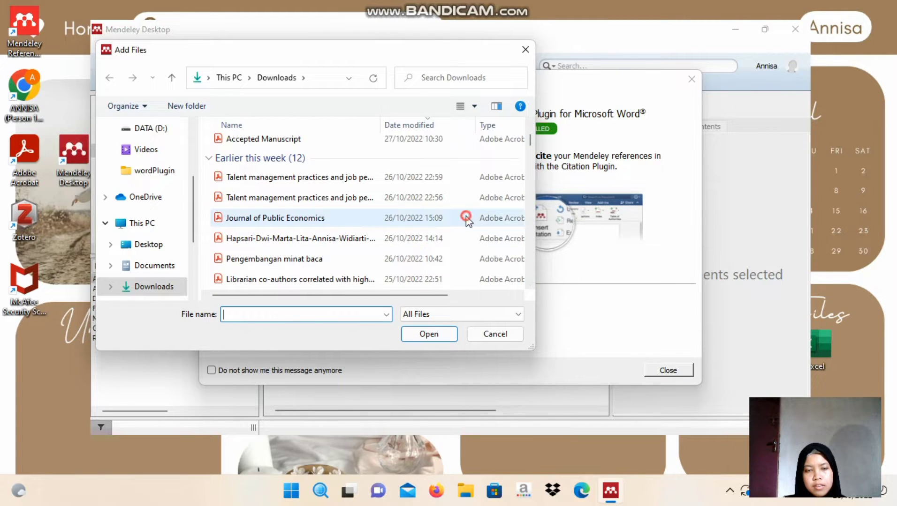
left_click(466, 219)
left_click(427, 335)
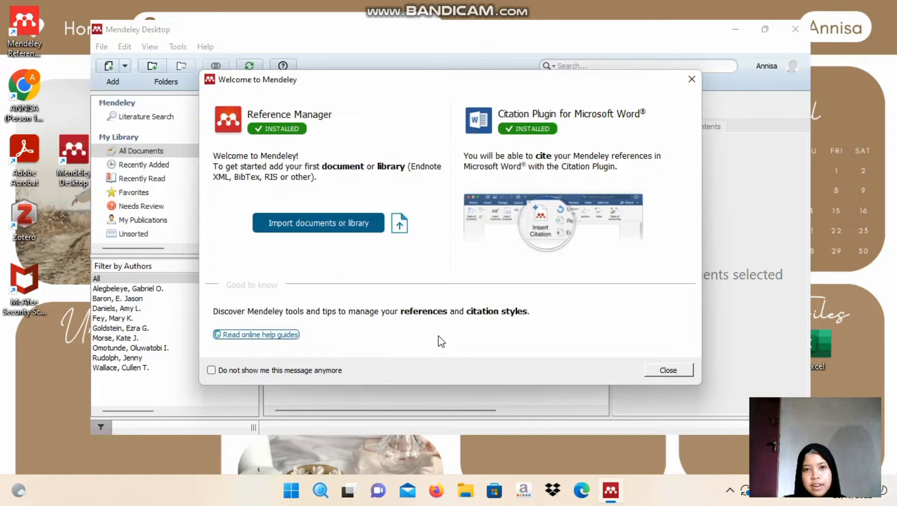
Close the welcome window and go through the introductory tips to the end
left_click(668, 370)
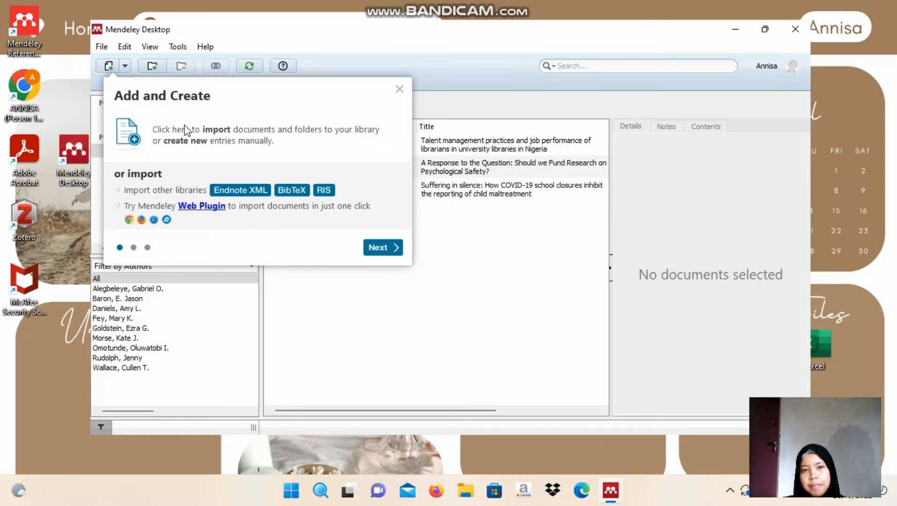
left_click(387, 248)
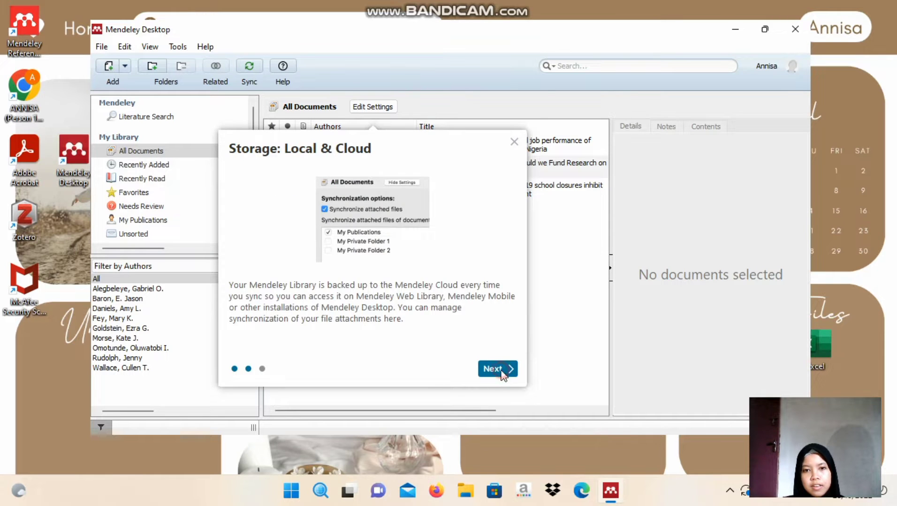
left_click(499, 371)
left_click(415, 248)
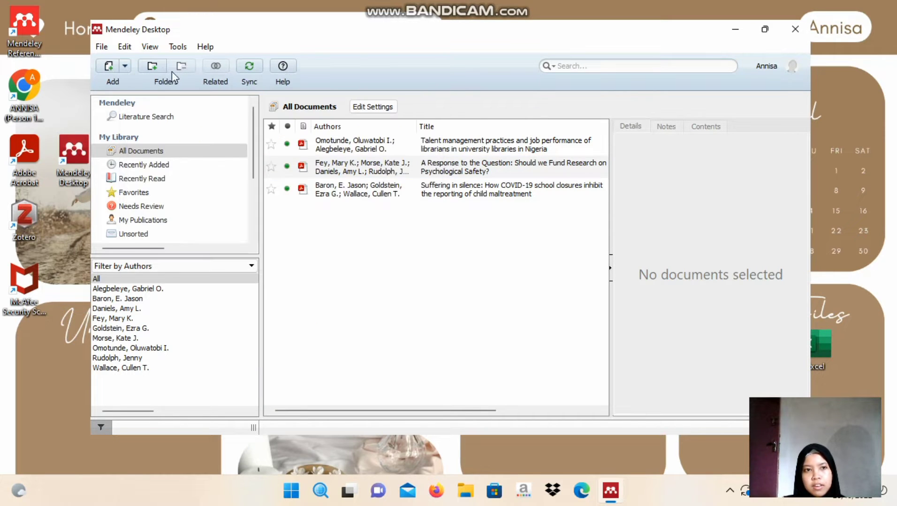
Import the "Librarian co-authors correlated with high..." PDF from Downloads into the library and show its details
left_click(126, 68)
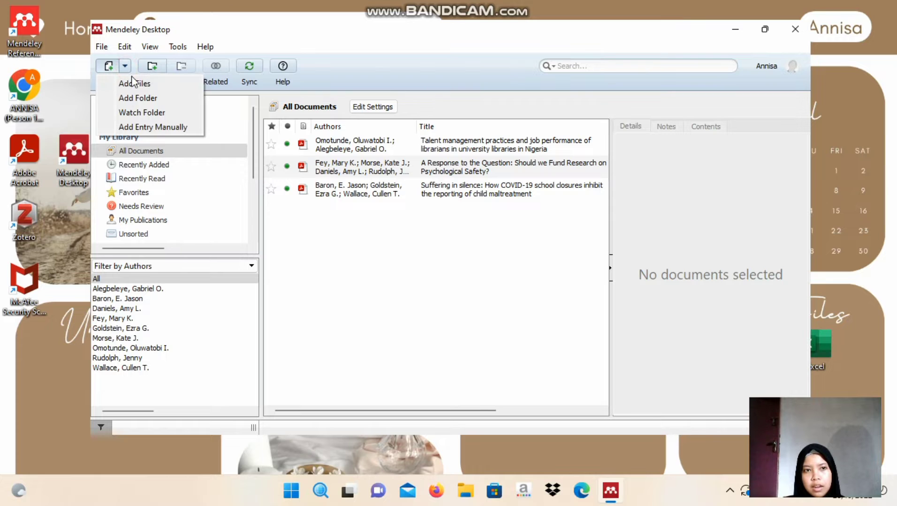
left_click(135, 84)
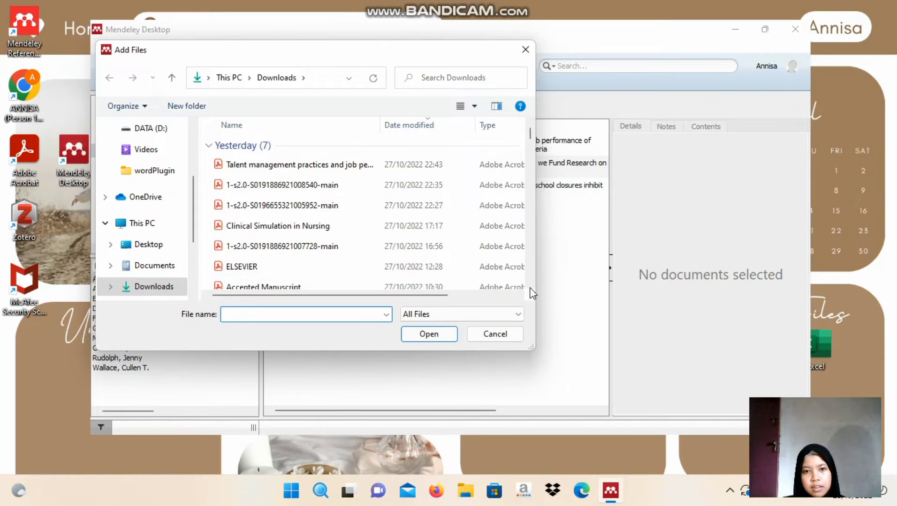
scroll(531, 286, "down", 5)
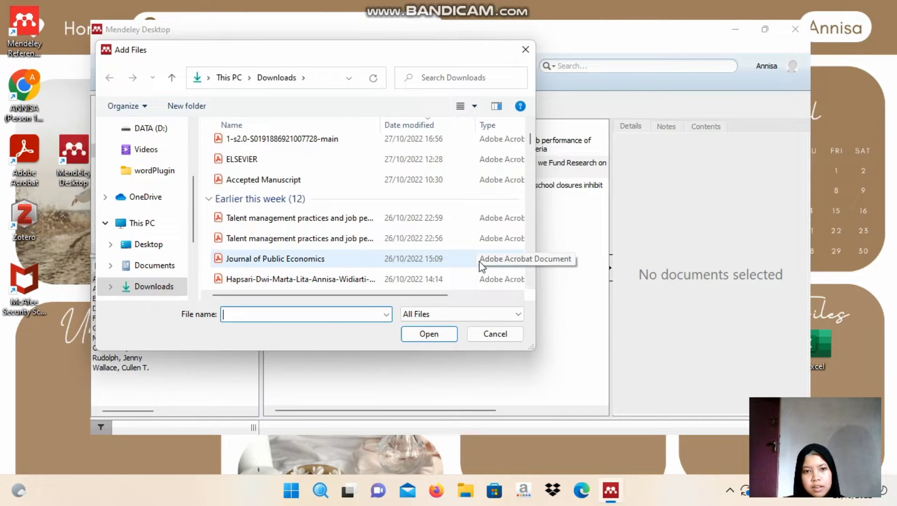
scroll(531, 284, "down", 3)
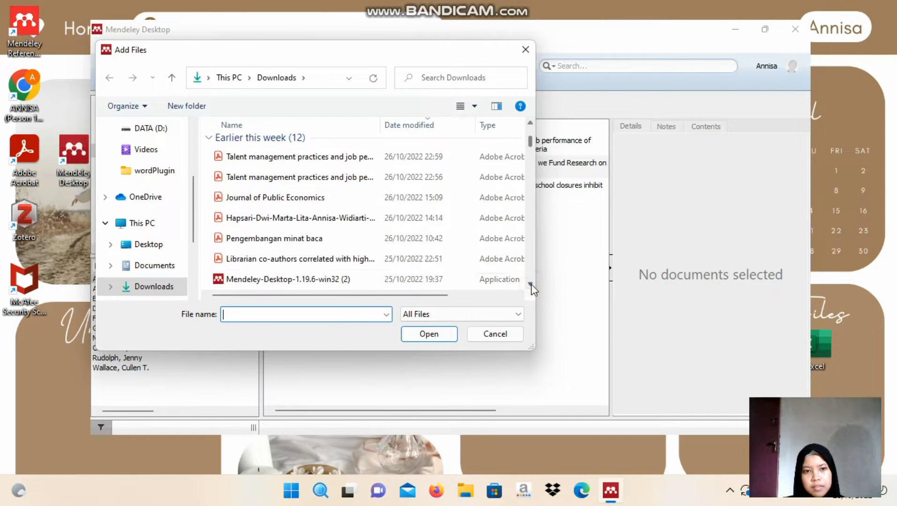
left_click(474, 253)
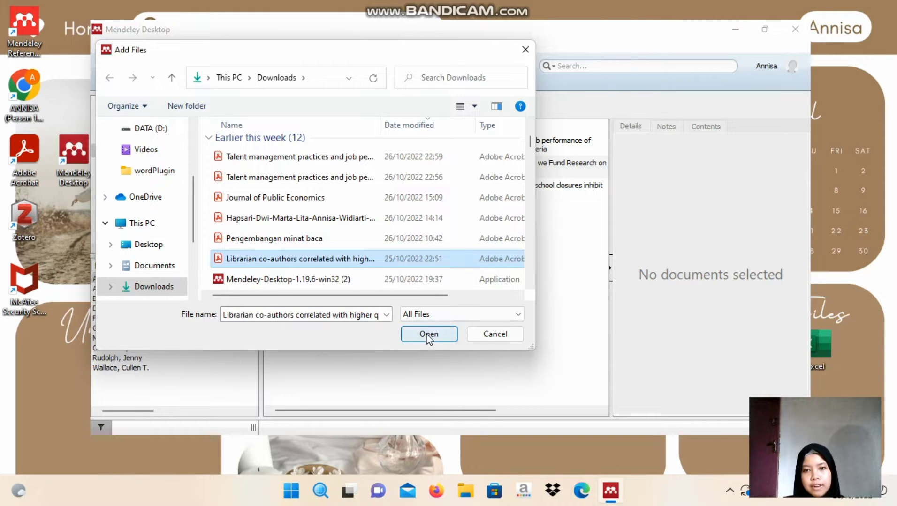
left_click(427, 335)
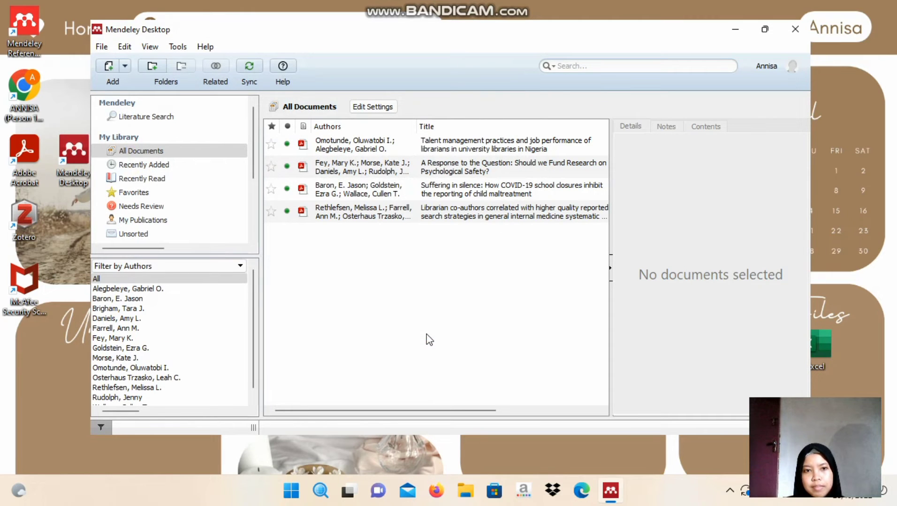
left_click(444, 220)
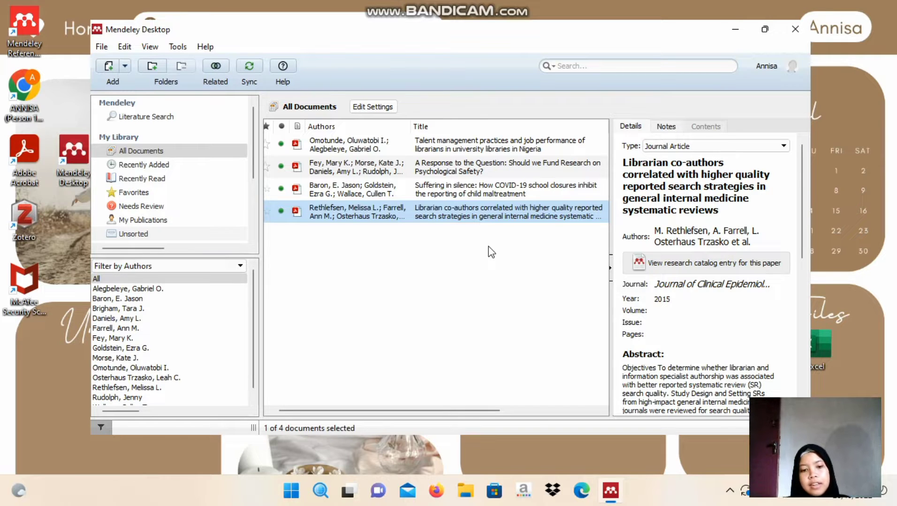
left_click(156, 151)
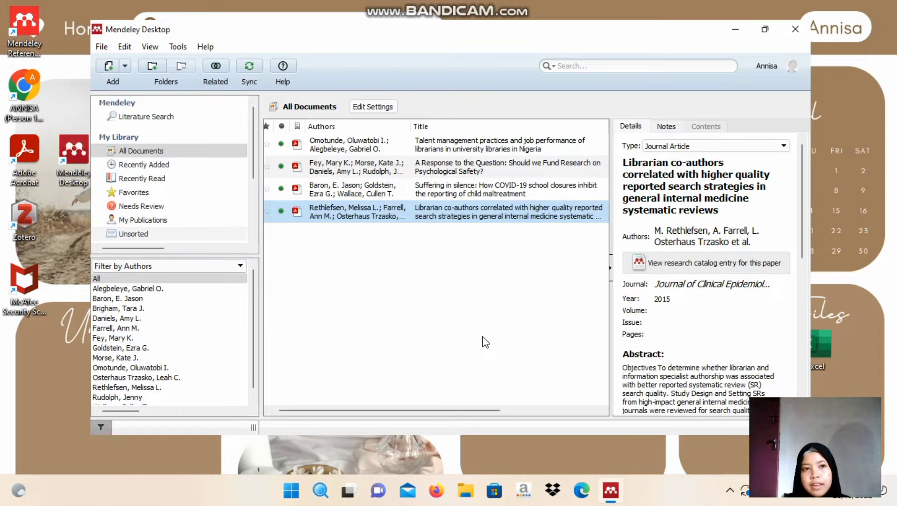
Add the "Journal of Public Economics" PDF from Downloads to the library once more
left_click(125, 66)
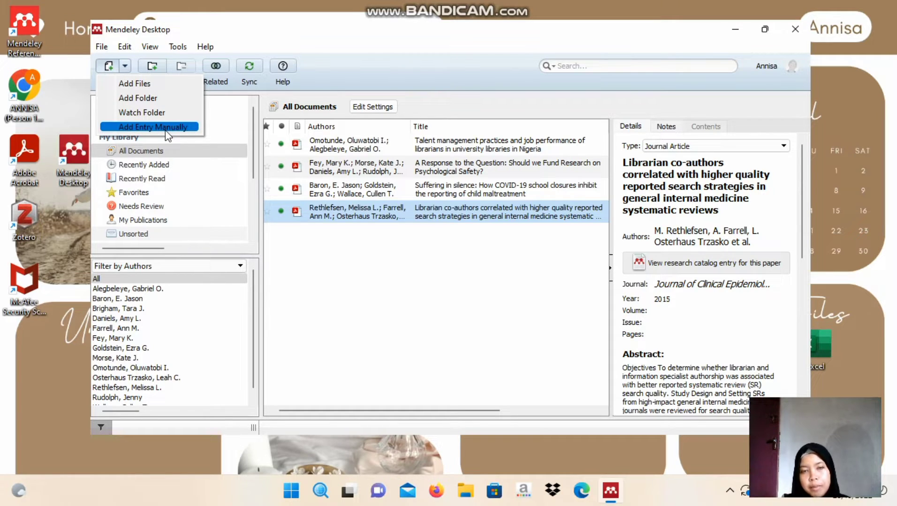
left_click(164, 88)
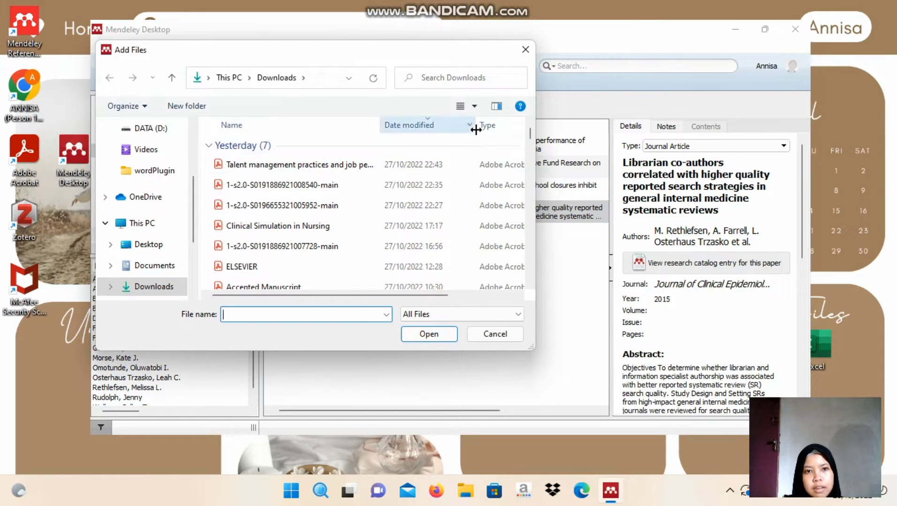
left_click(531, 287)
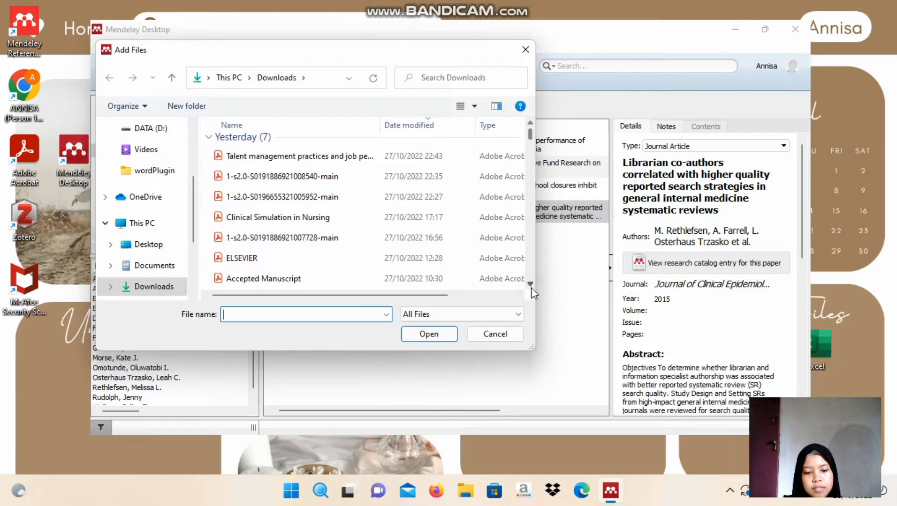
left_click(531, 287)
left_click(531, 287)
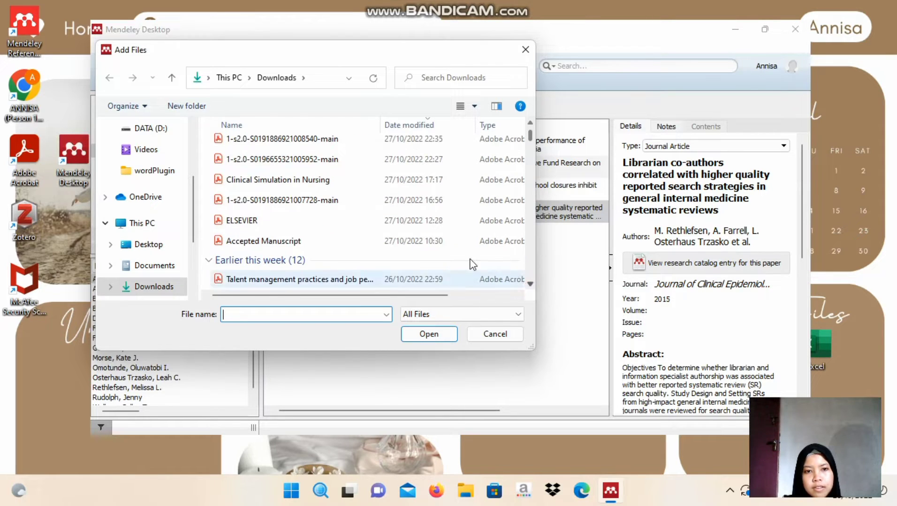
left_click(530, 285)
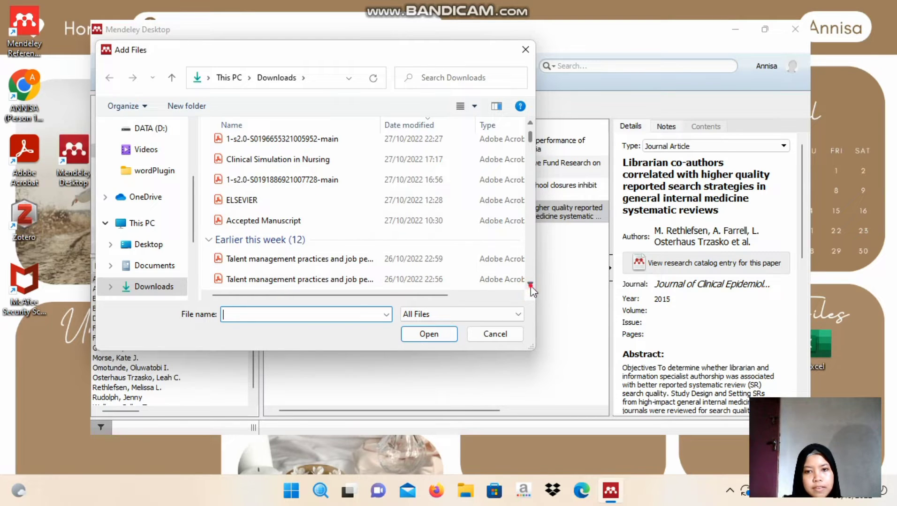
left_click(531, 285)
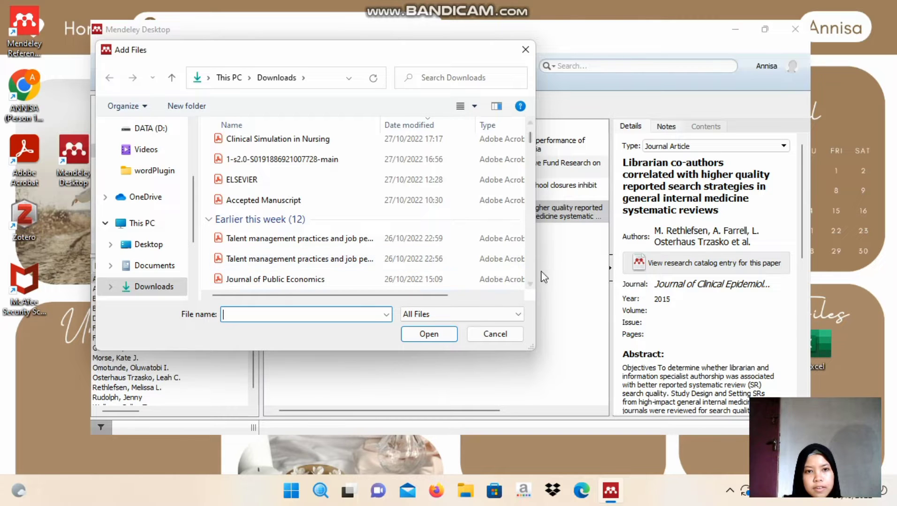
left_click(485, 280)
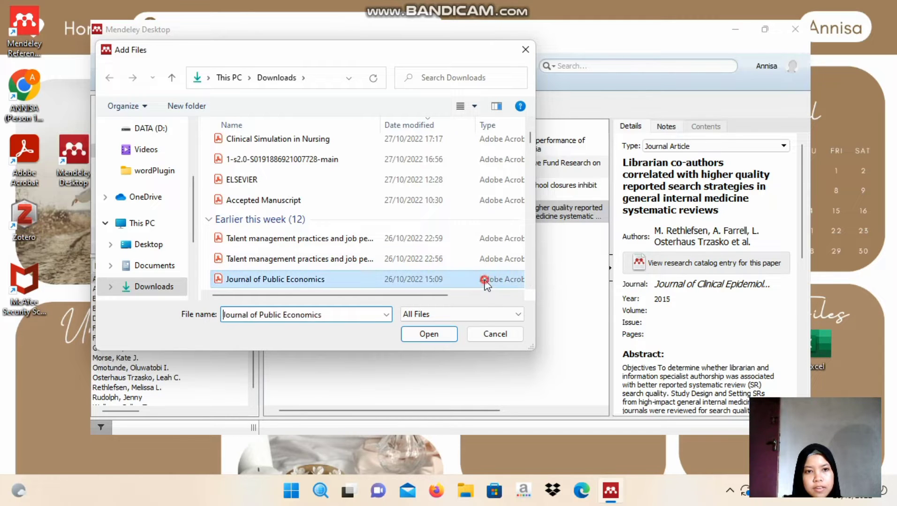
left_click(444, 338)
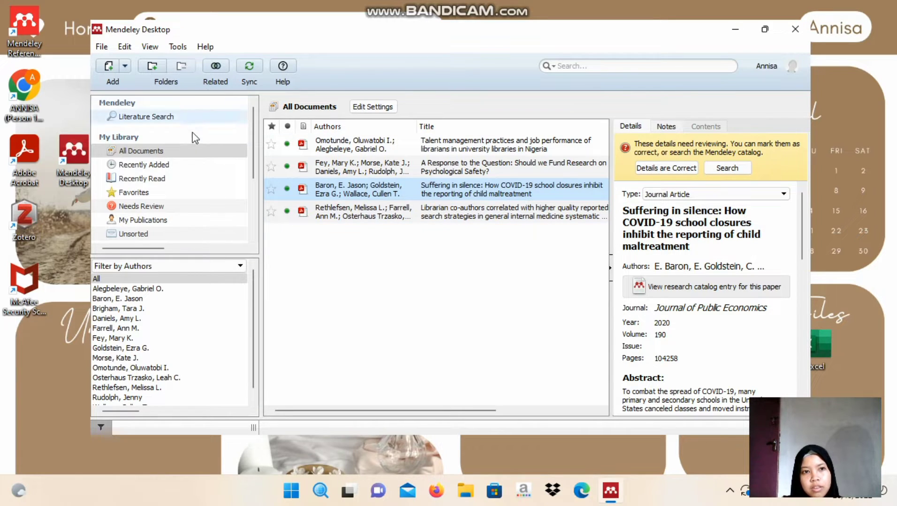
Open the All Documents synchronization settings, select all folders, clear My Publications again, and save and sync
left_click(204, 152)
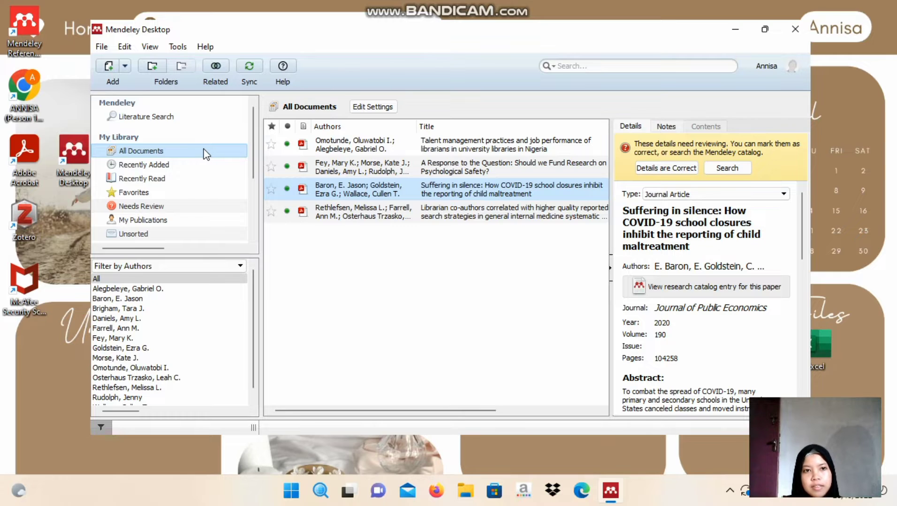
right_click(206, 153)
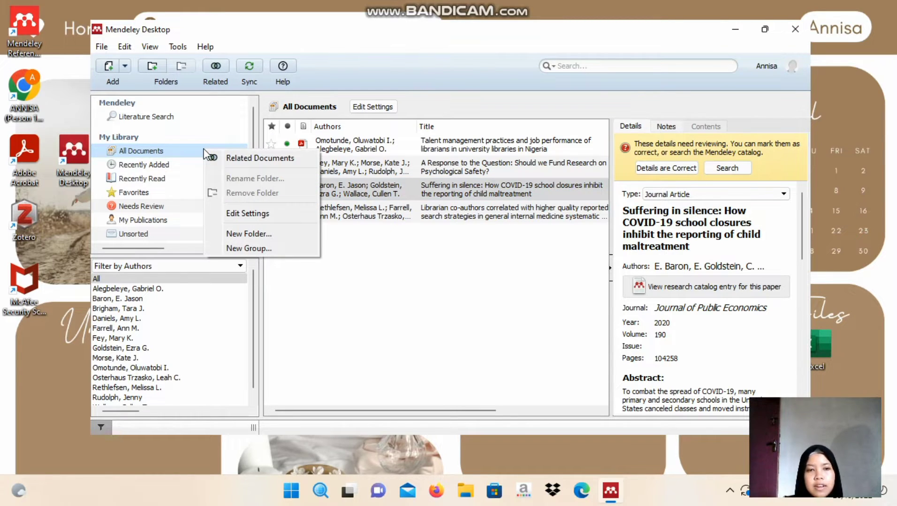
left_click(244, 212)
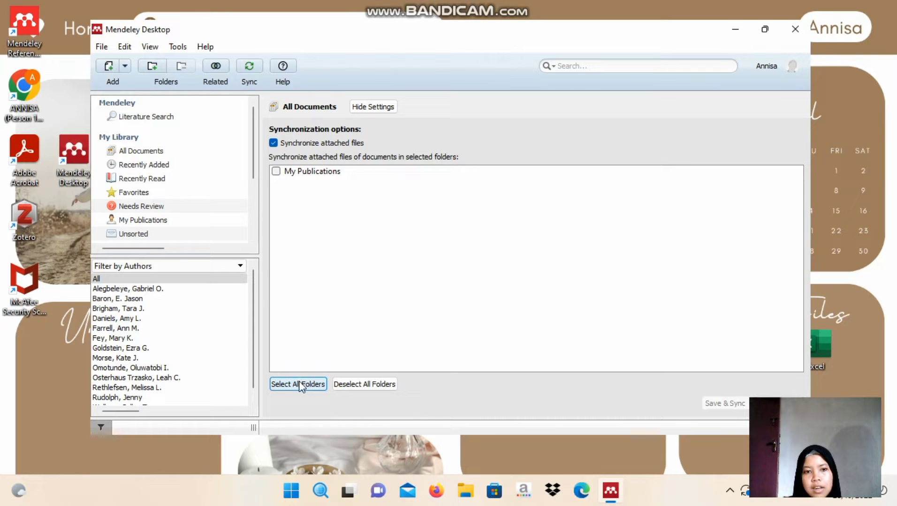
left_click(300, 387)
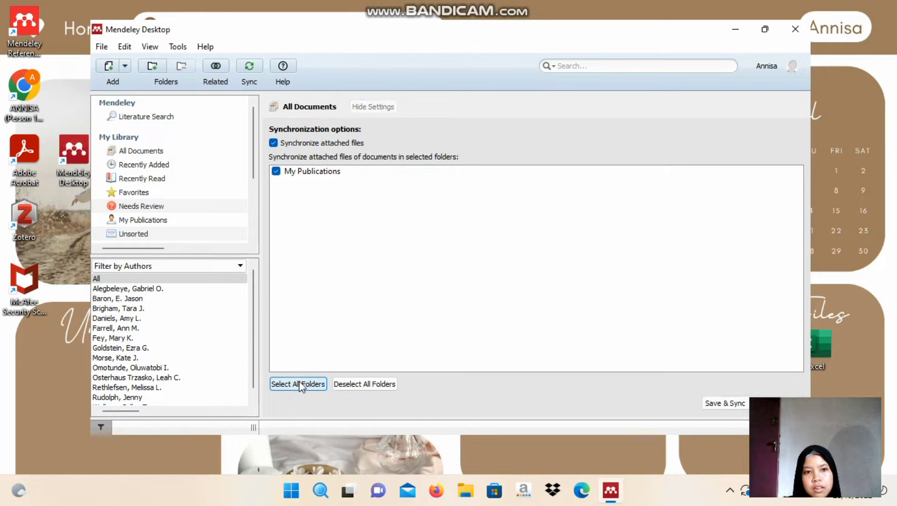
left_click(275, 171)
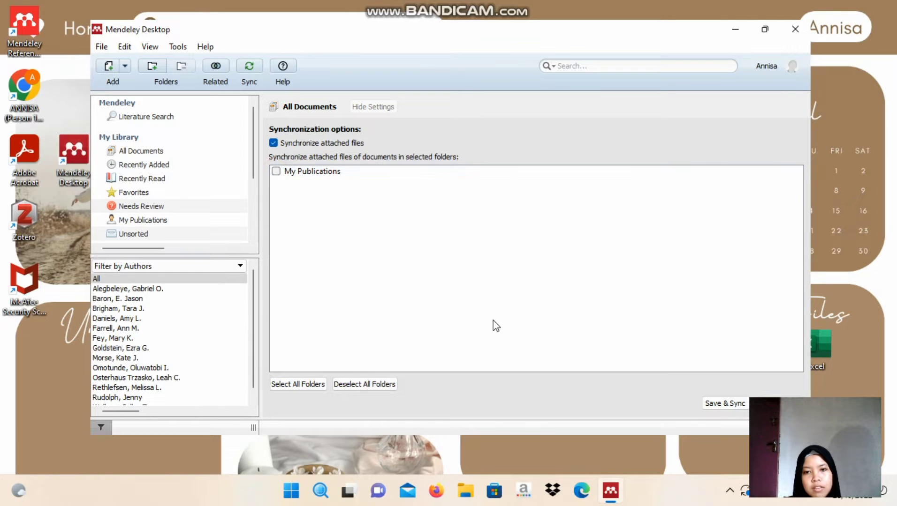
left_click(722, 404)
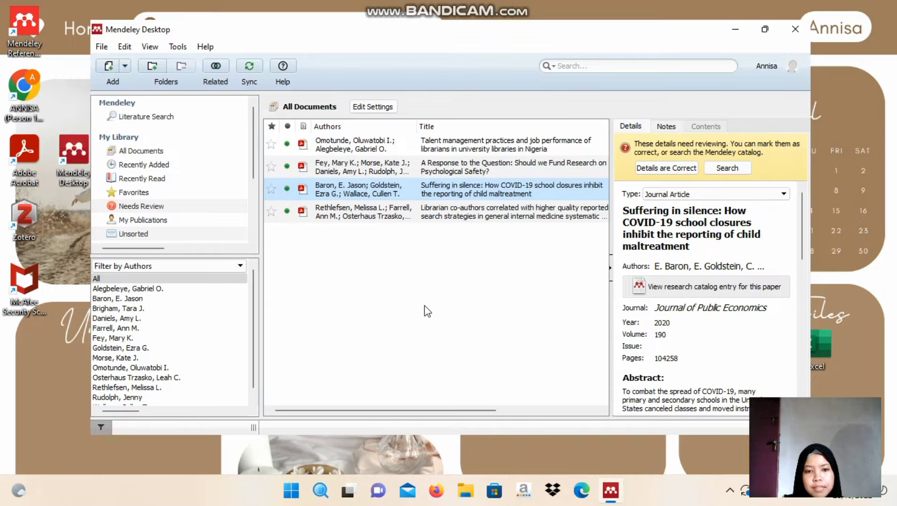
Open File Explorer and arrange it side by side with the Mendeley Desktop window
left_click(466, 490)
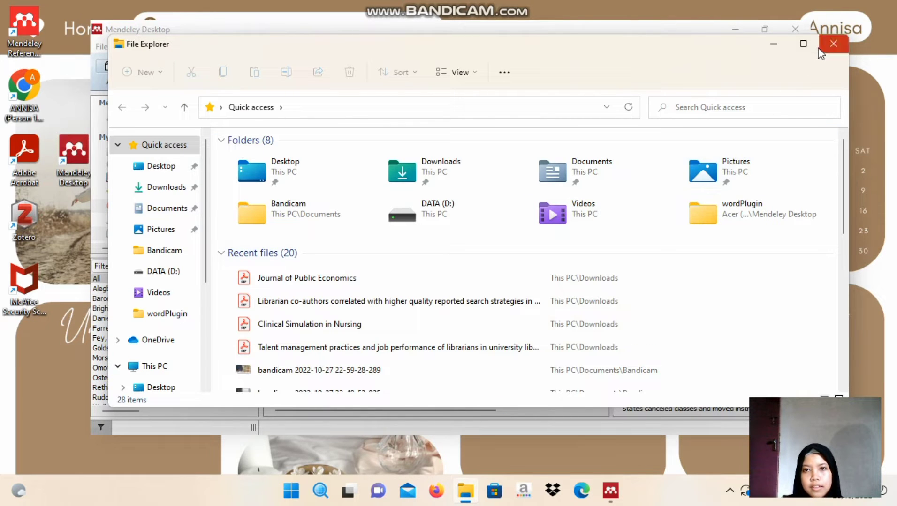
mouse_move(818, 45)
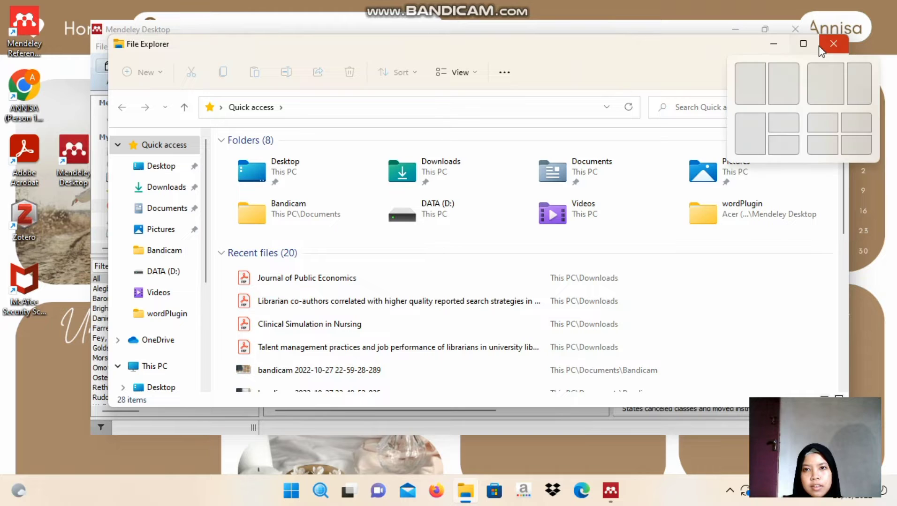
left_click(790, 74)
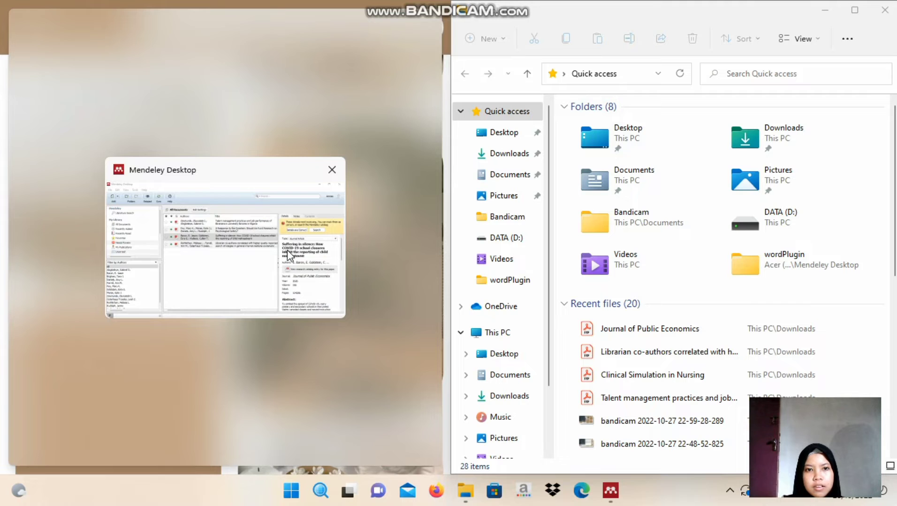
left_click(287, 251)
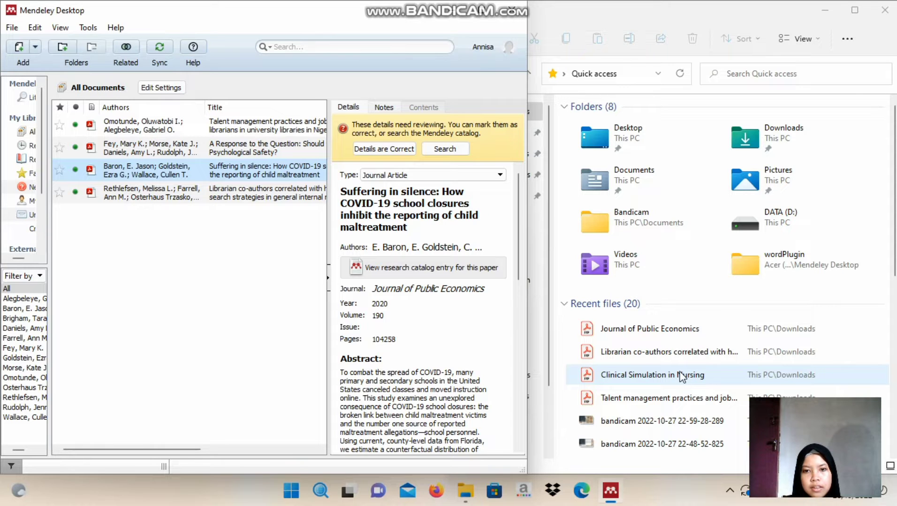
Add the "Clinical Simulation in Nursing" PDF from File Explorer's recent files to the library, and maximize the Mendeley Desktop window
left_click_drag(661, 373, 245, 280)
key("Up")
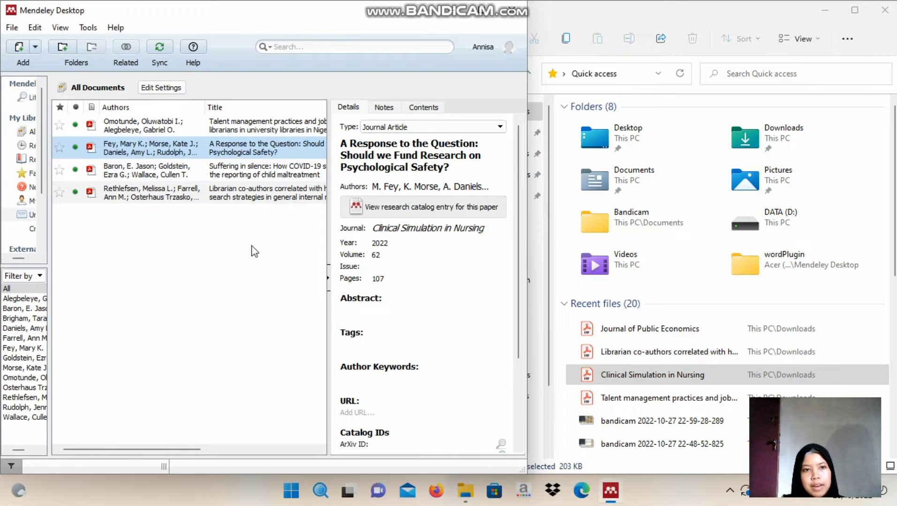
double_click(485, 14)
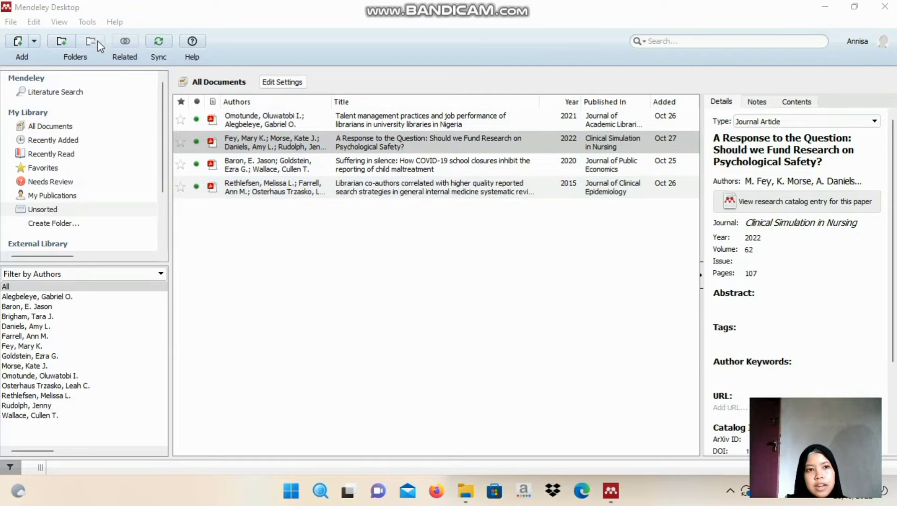
Get the Mendeley Web Importer from the Chrome Web Store and add the extension to Chrome
left_click(87, 23)
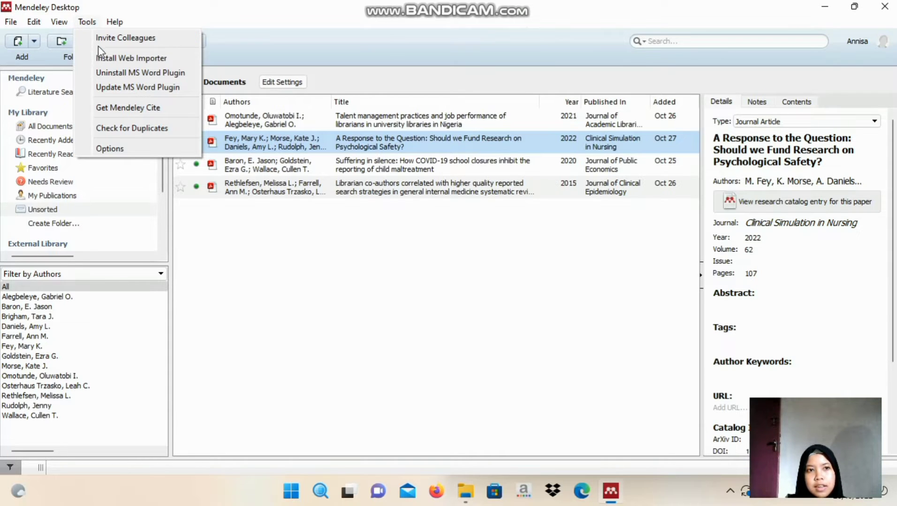
left_click(102, 59)
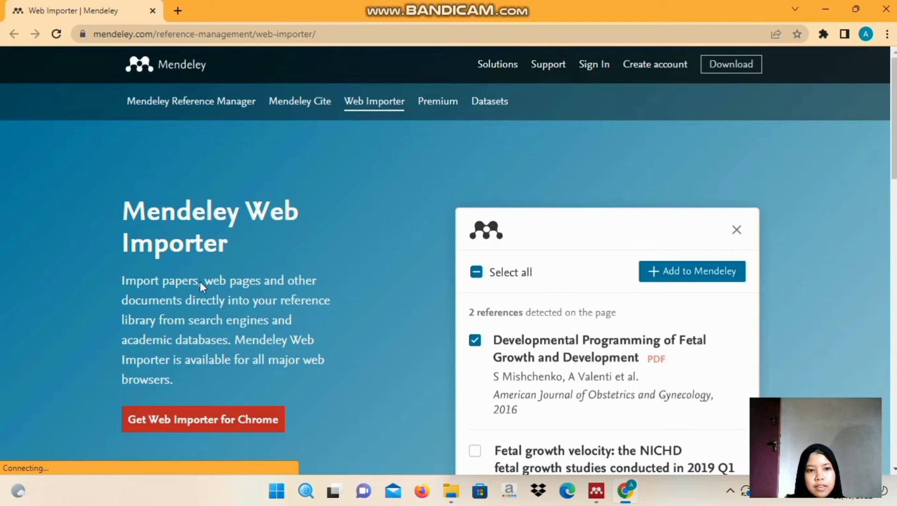
left_click(250, 430)
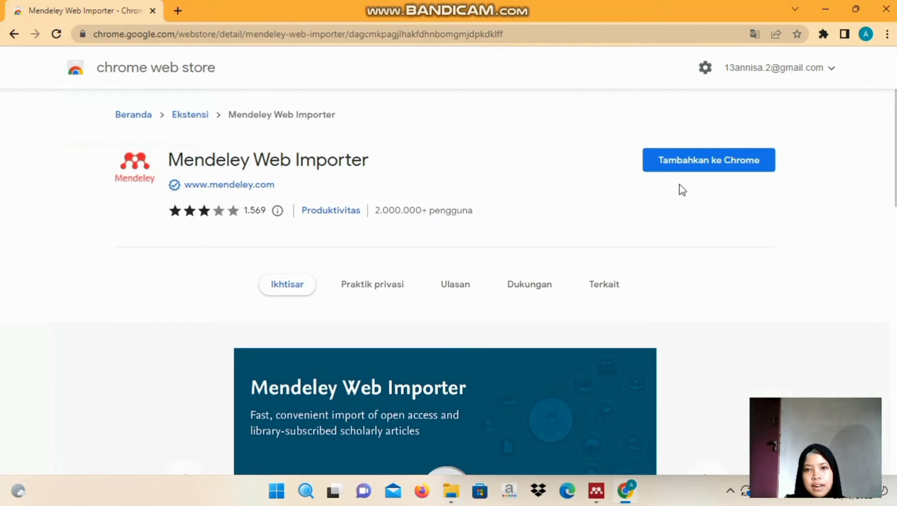
left_click(718, 158)
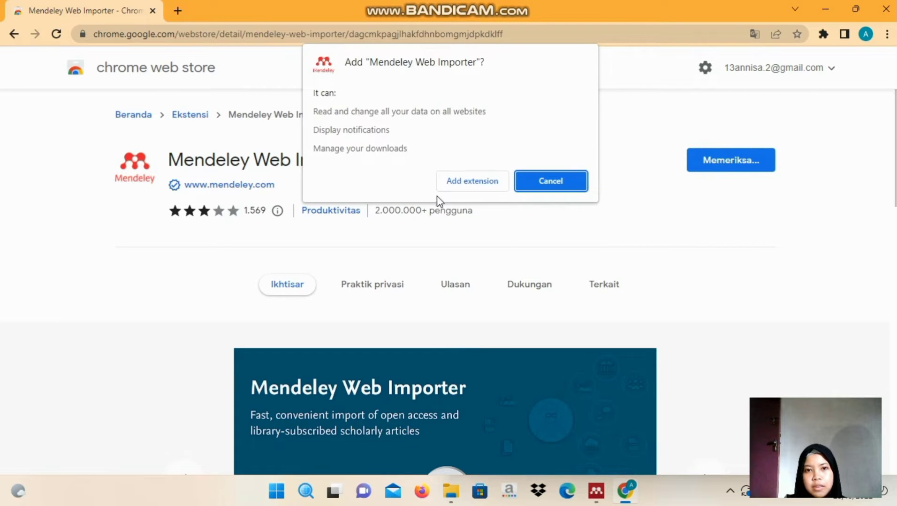
left_click(457, 182)
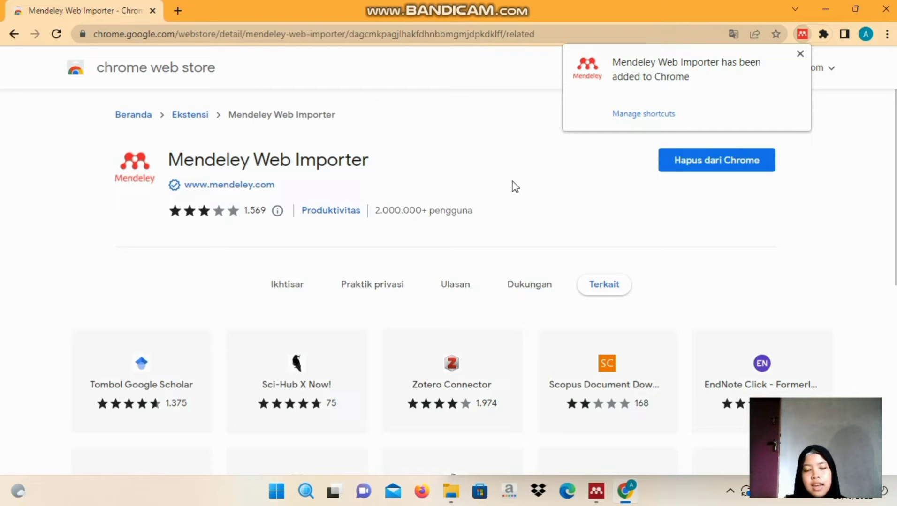
Open a new browser tab
left_click(178, 8)
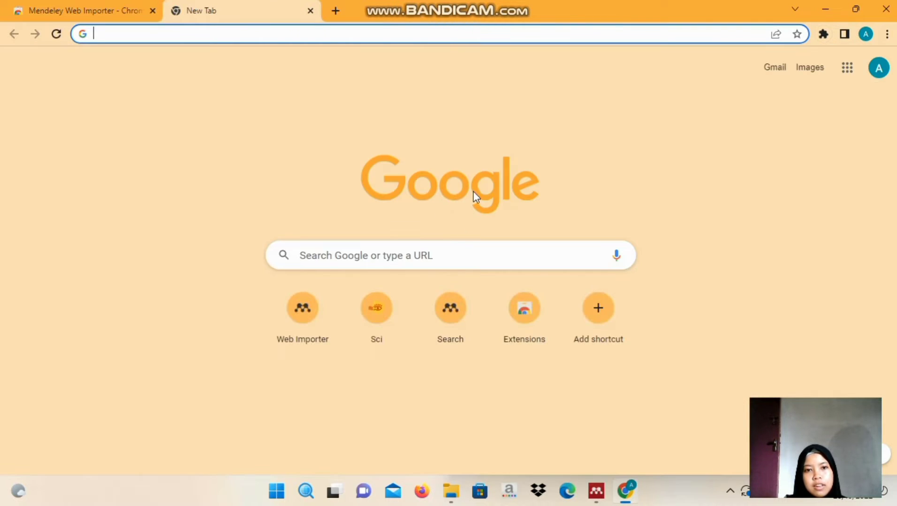
left_click(455, 264)
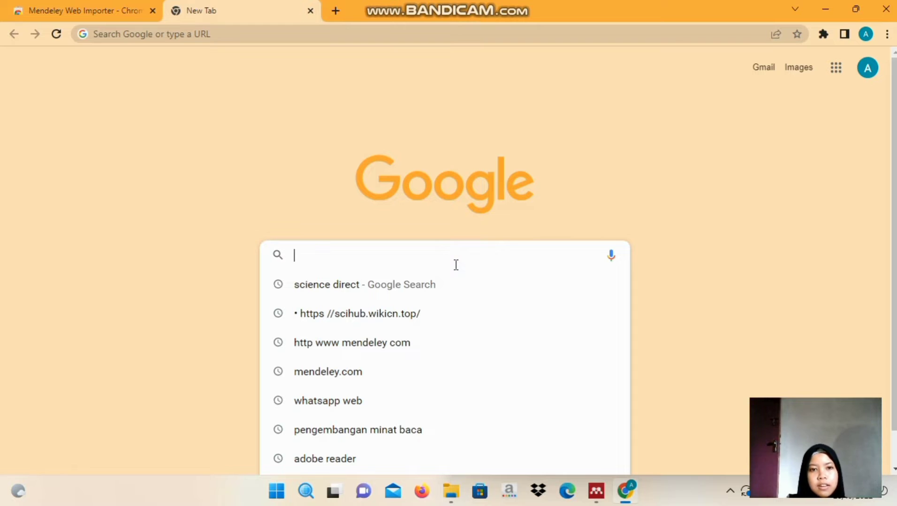
key("Caps_Lock")
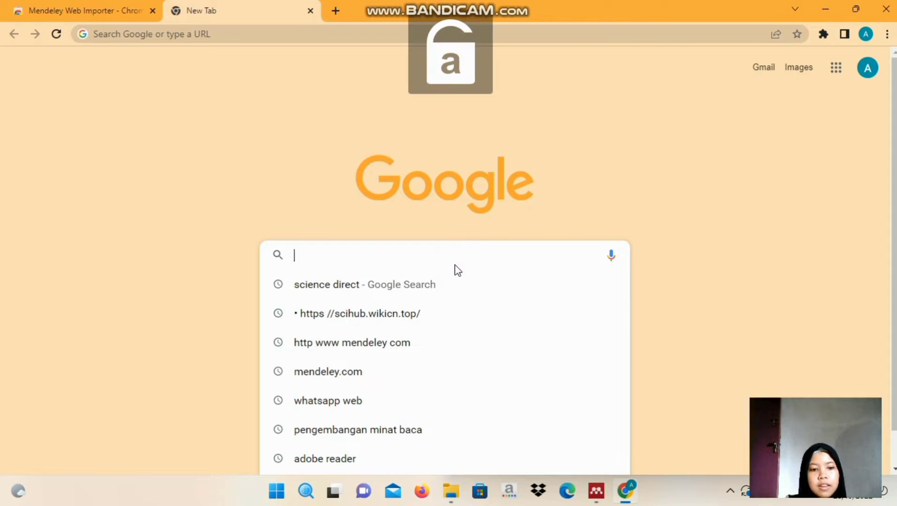
type("s")
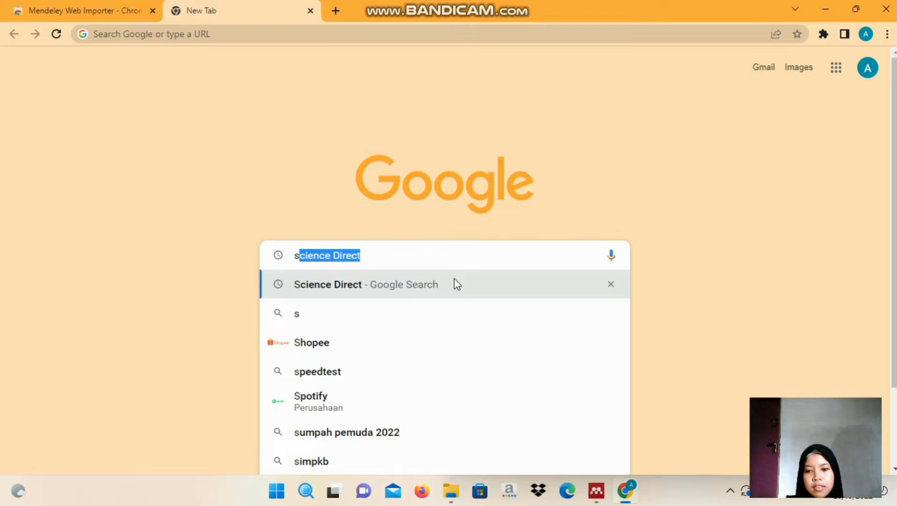
key("BackSpace")
key("BackSpace")
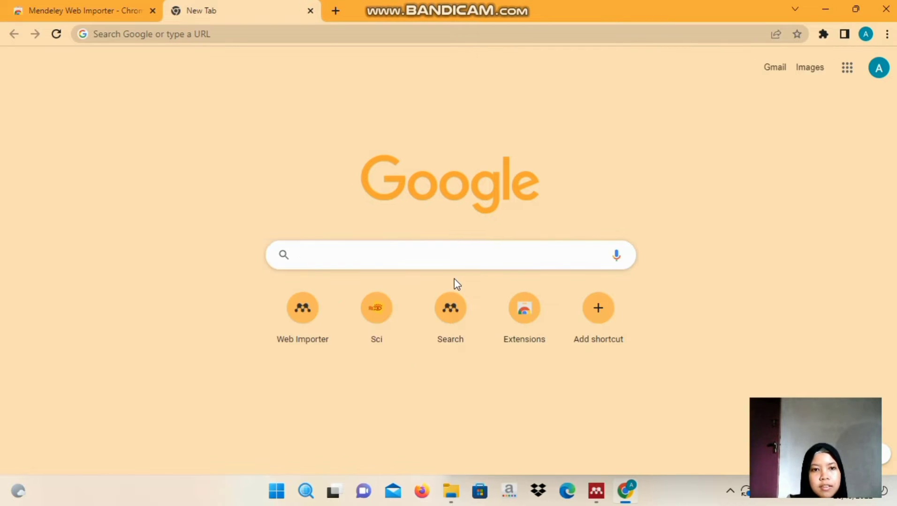
key("Caps_Lock")
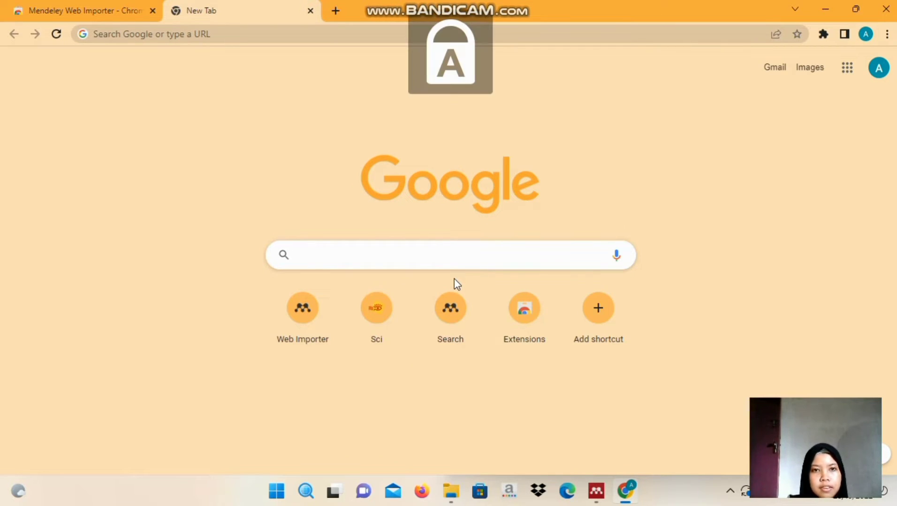
Search Google for "Science Direct" and open the ScienceDirect.com site from the results
left_click(438, 259)
type("S")
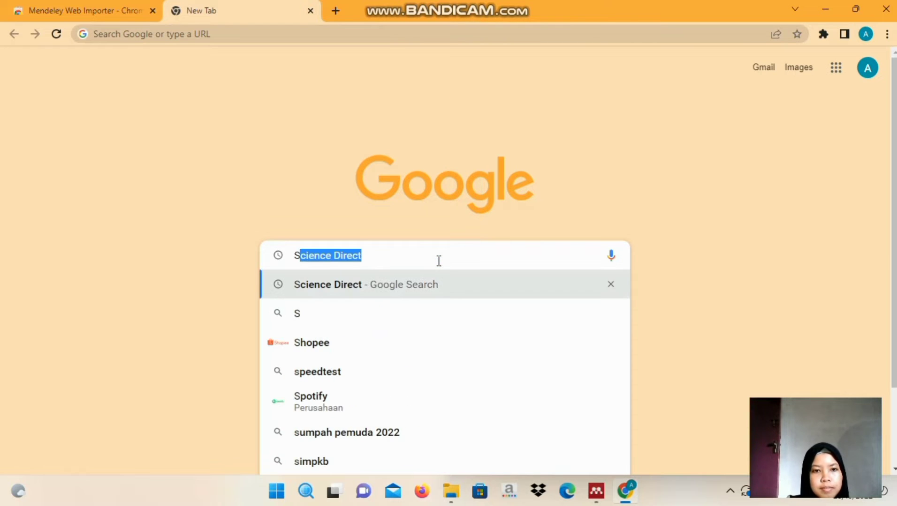
key("Caps_Lock")
type("c")
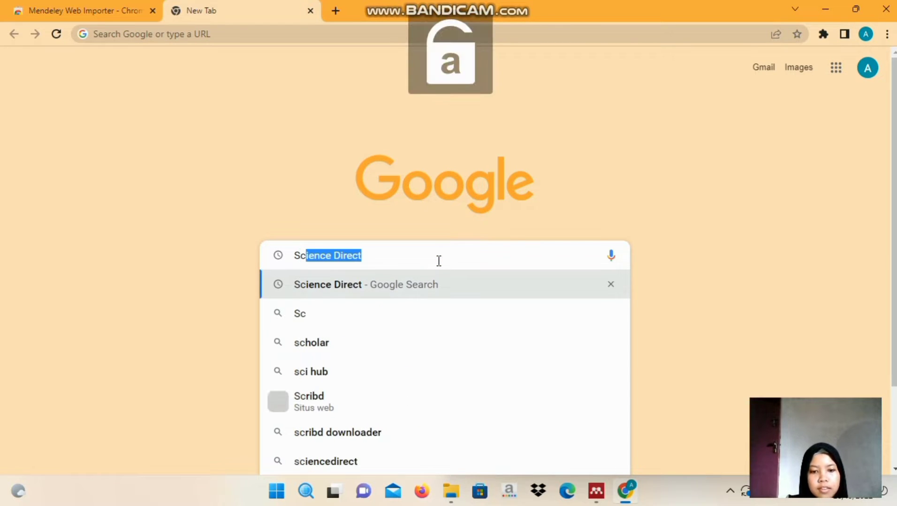
type("ience")
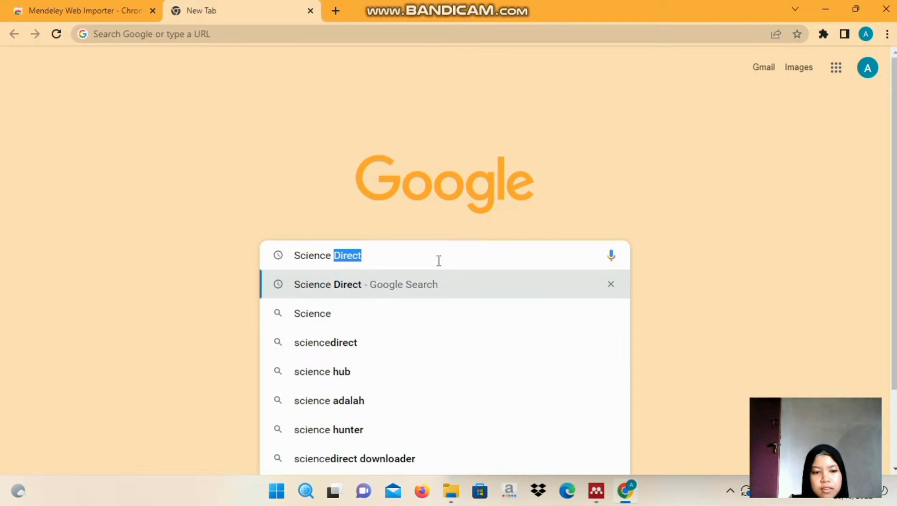
key("Caps_Lock")
type("D")
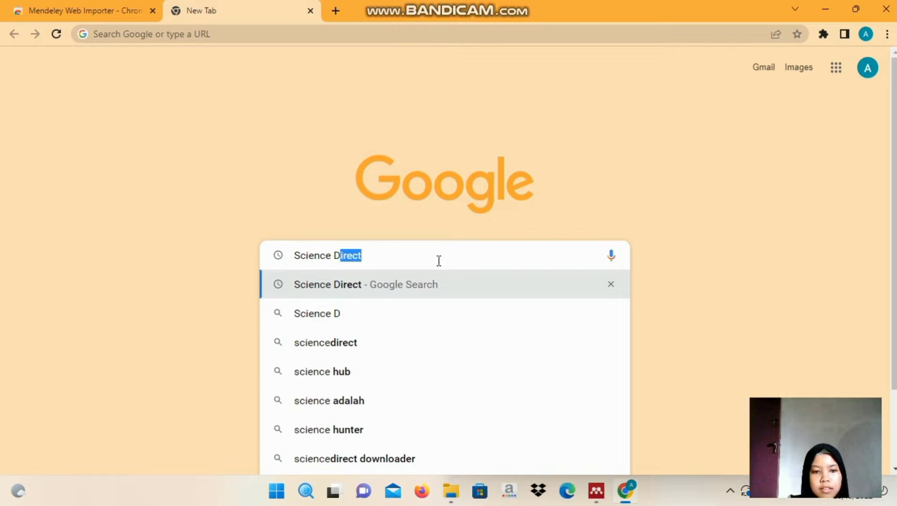
key("Caps_Lock")
type("irect")
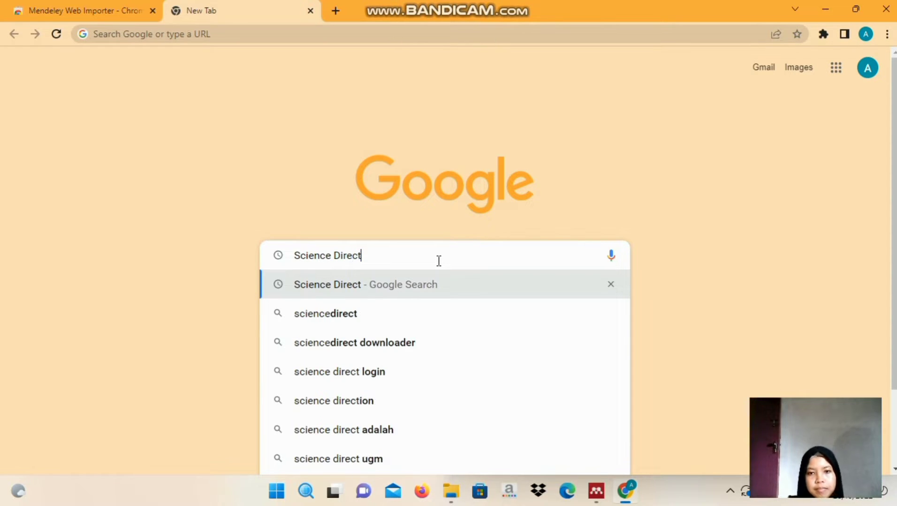
key("Return")
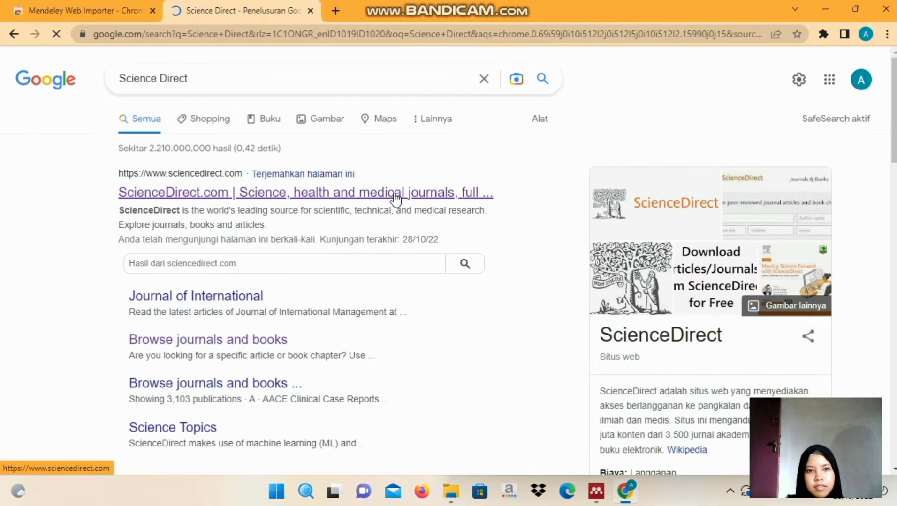
left_click(394, 193)
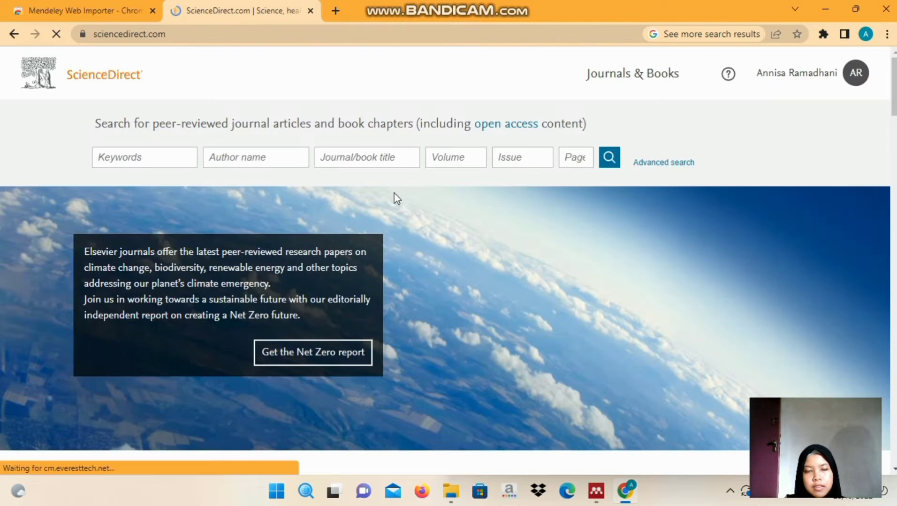
Search ScienceDirect for the keywords "COVID-19 campus closures"
left_click(173, 163)
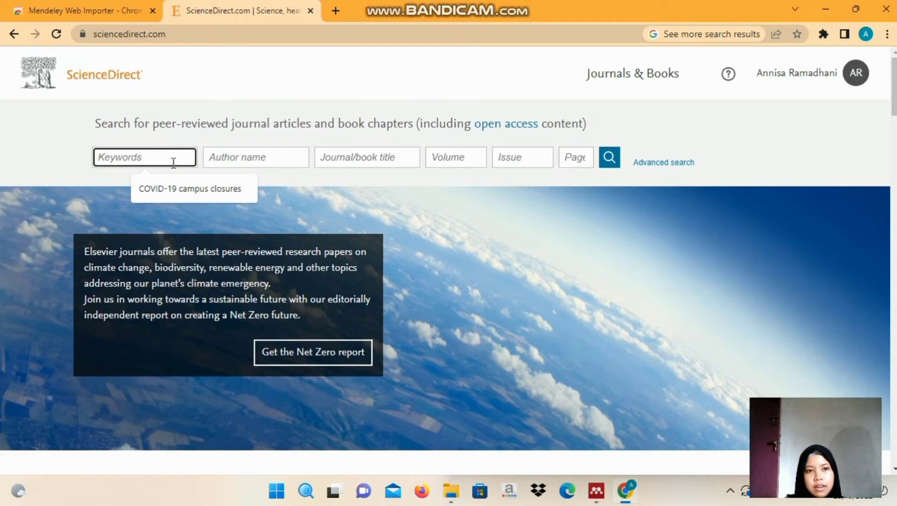
left_click(191, 188)
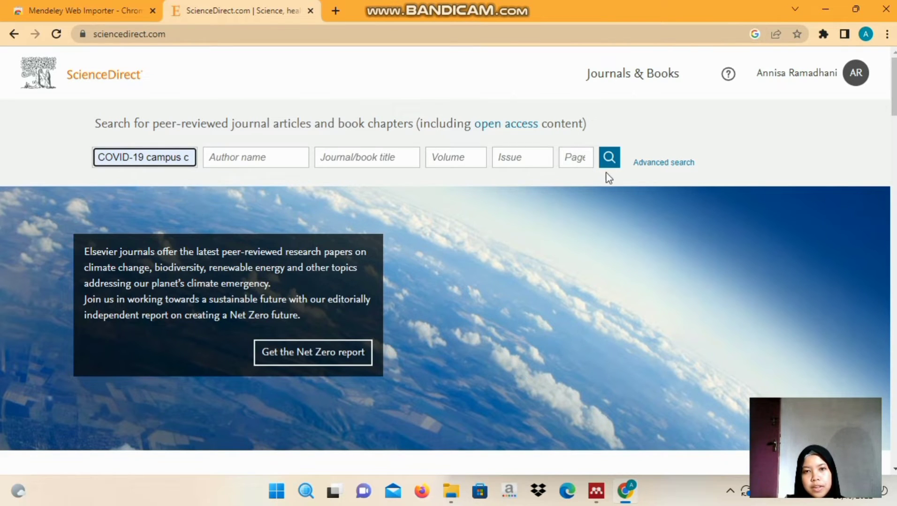
left_click(610, 162)
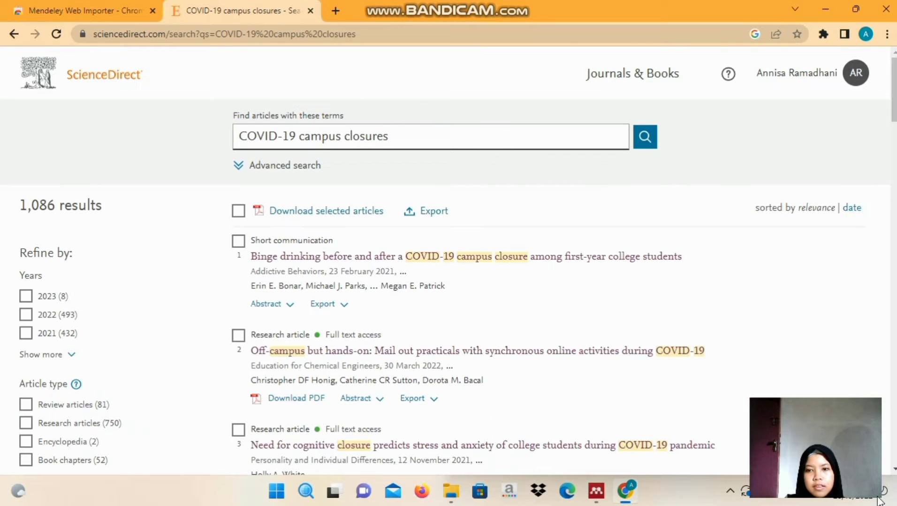
Open the article "A prospective study of college student depressive symptoms, sense of purpose, and response to a COVID-19 campus shutdown" from the search results
scroll(448, 261, "down", 5)
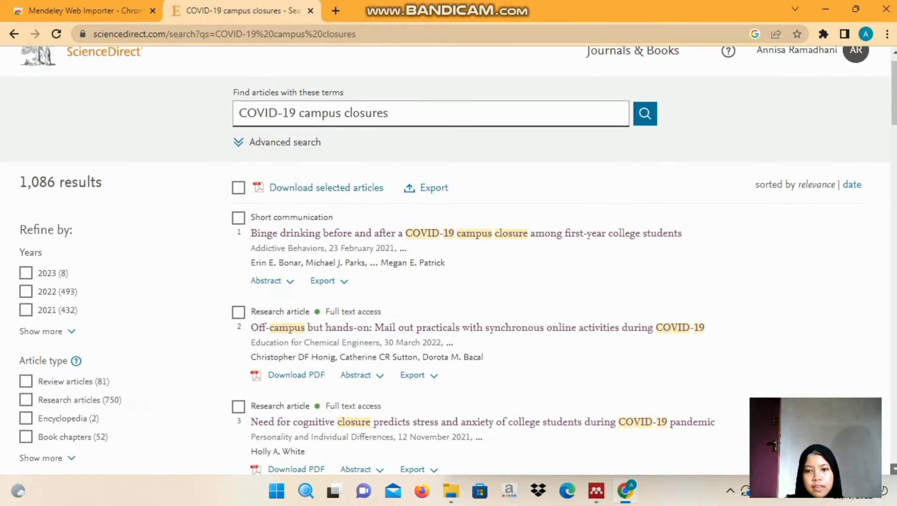
scroll(667, 286, "down", 1)
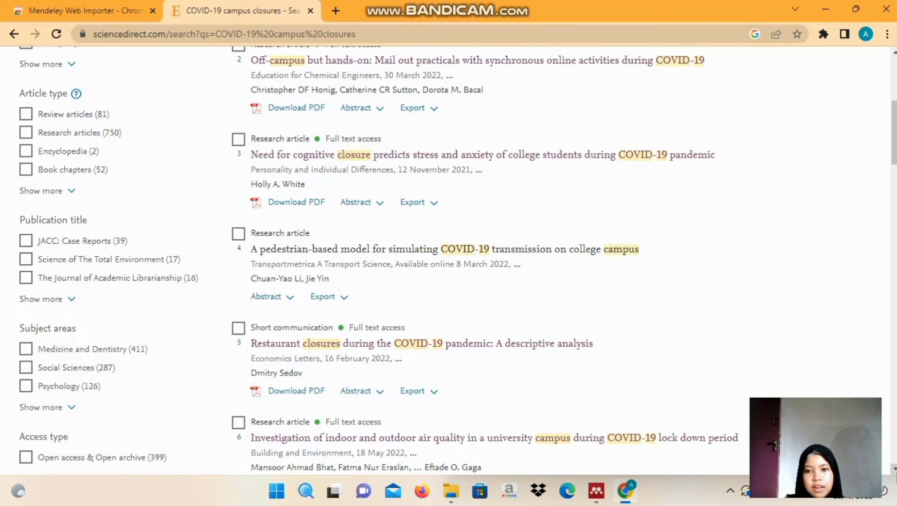
left_click(895, 470)
left_click(895, 470)
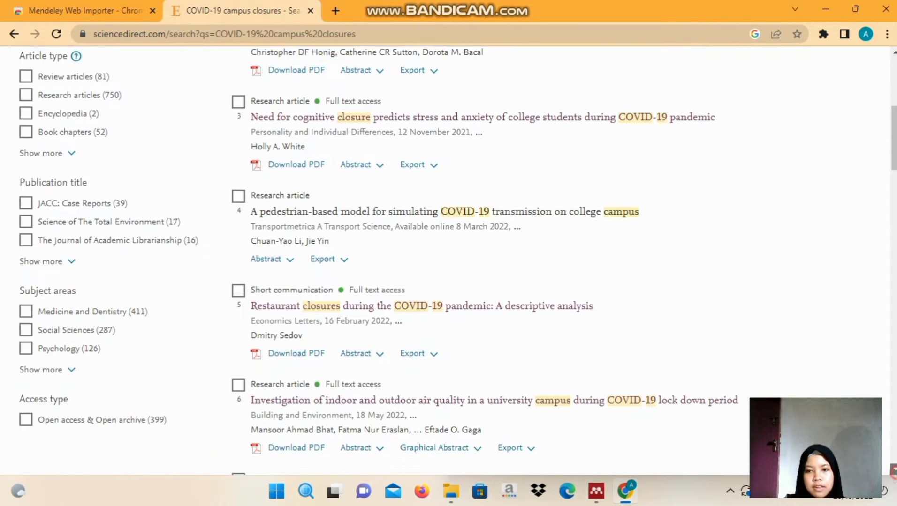
left_click(895, 470)
left_click(895, 470)
left_click(895, 470)
left_click(894, 470)
left_click(894, 470)
left_click(895, 470)
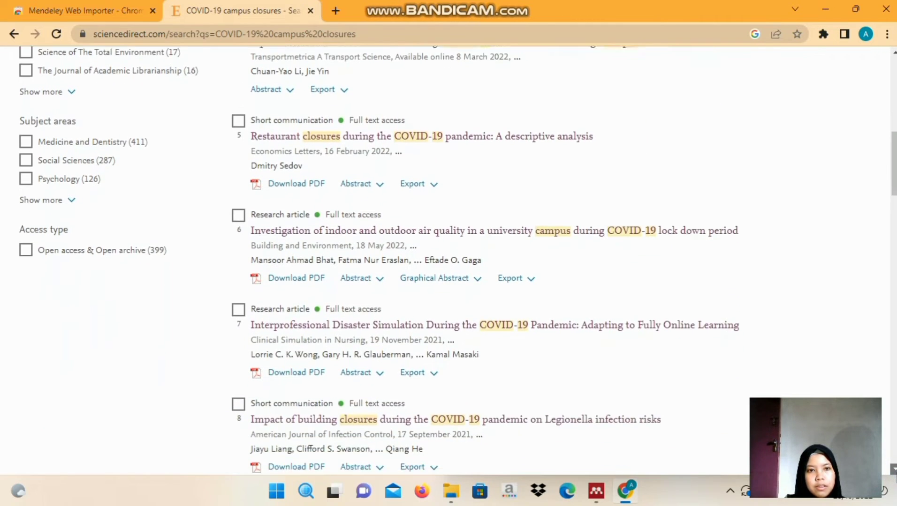
left_click(895, 470)
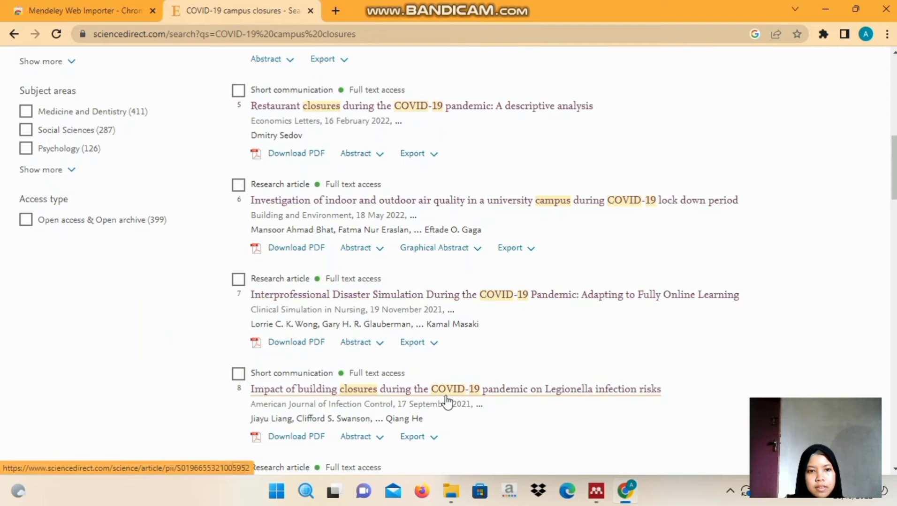
scroll(891, 470, "down", 4)
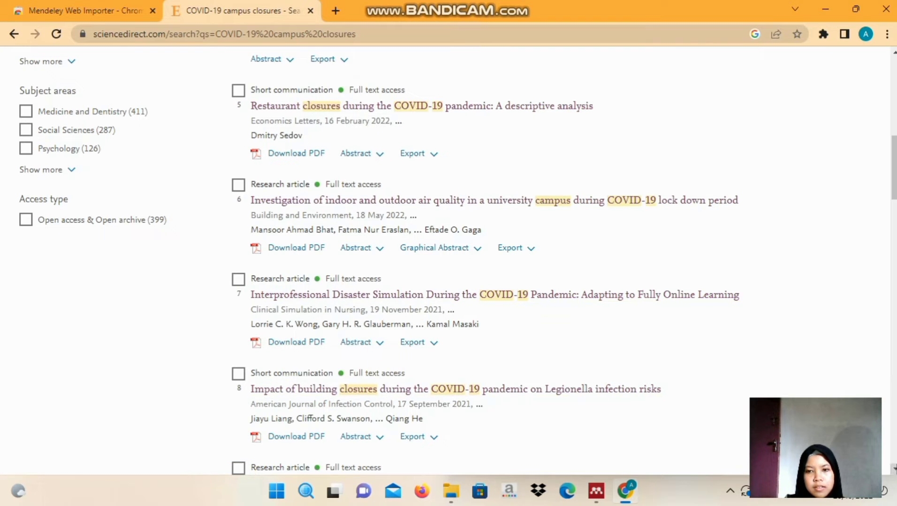
scroll(891, 470, "down", 3)
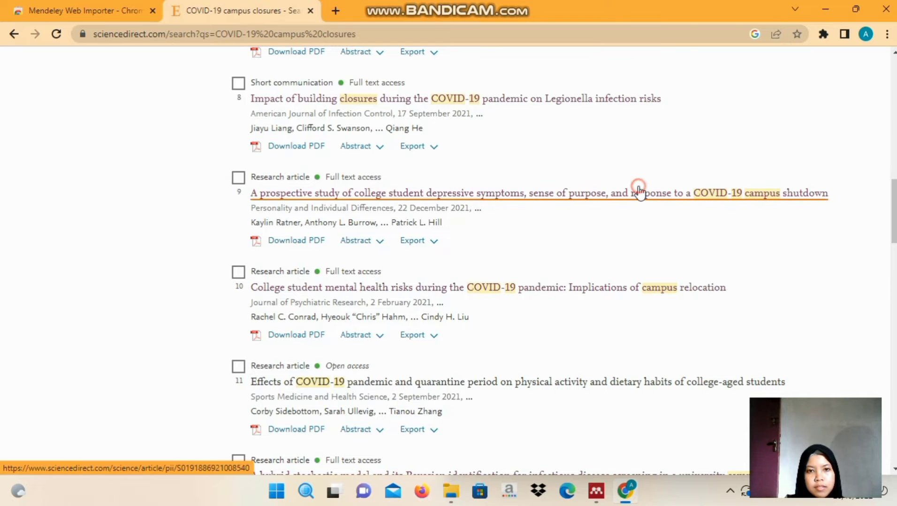
left_click(639, 193)
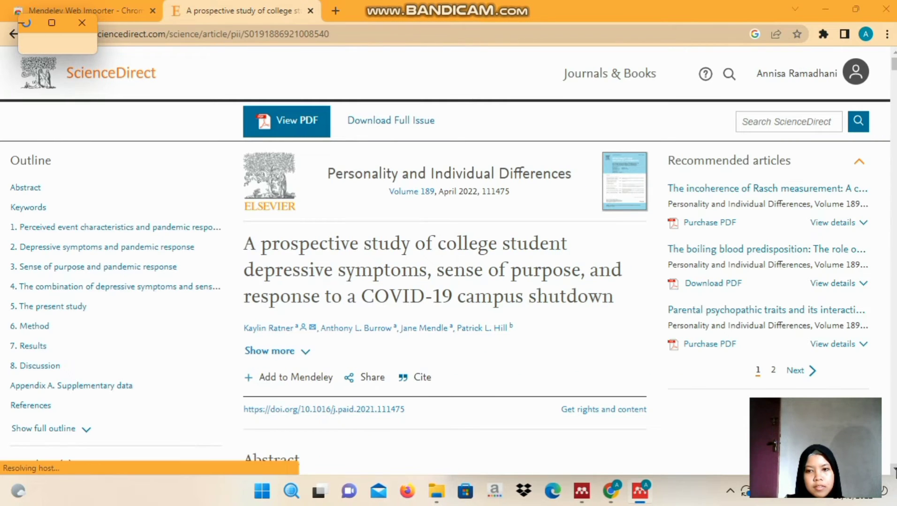
Open the article's PDF through Mendeley's View PDF option, hide the article info, and download the PDF
scroll(892, 462, "down", 1)
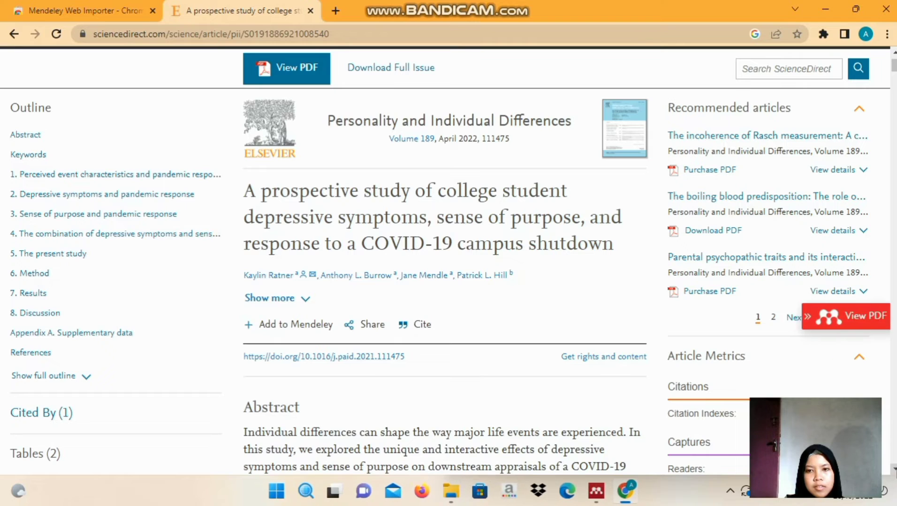
left_click(864, 319)
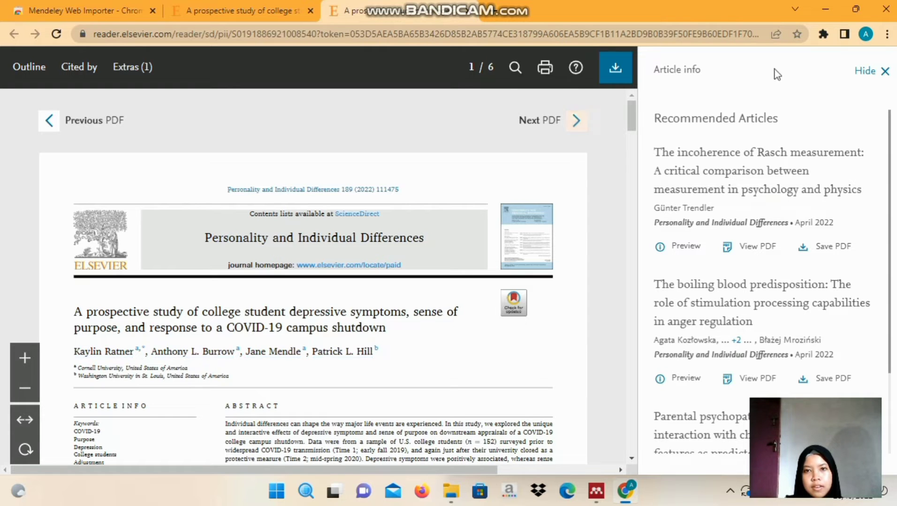
left_click(884, 71)
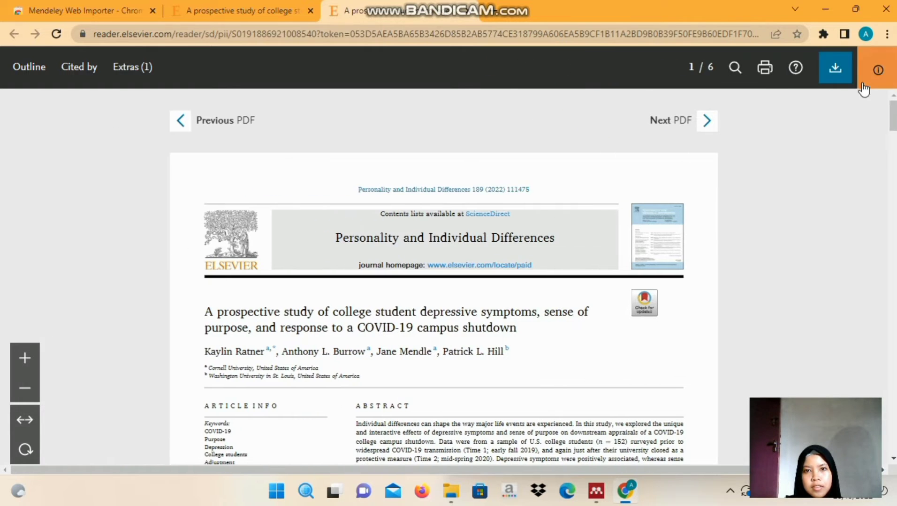
left_click(844, 79)
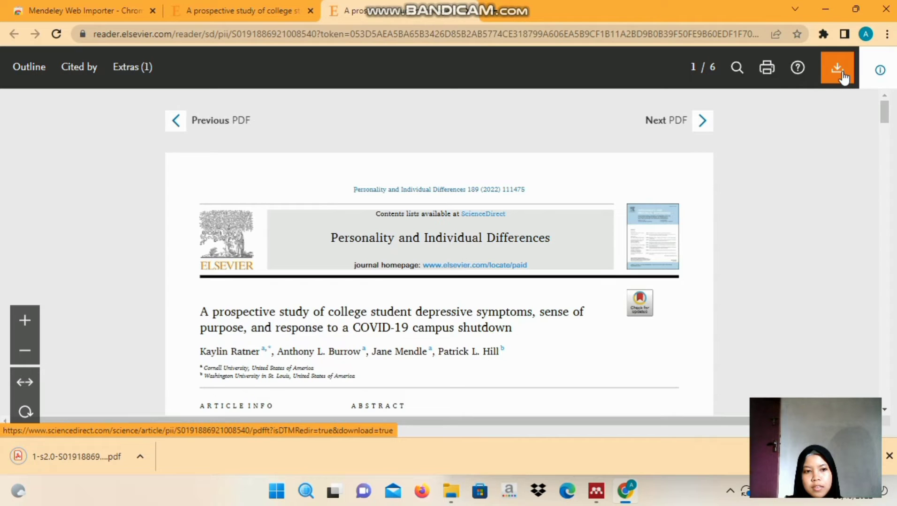
Open Mendeley Web Importer on the article's PDF page and additionally select "The boiling blood predisposition: The role of stimulation processing capabilities in anger regulation"
left_click(824, 34)
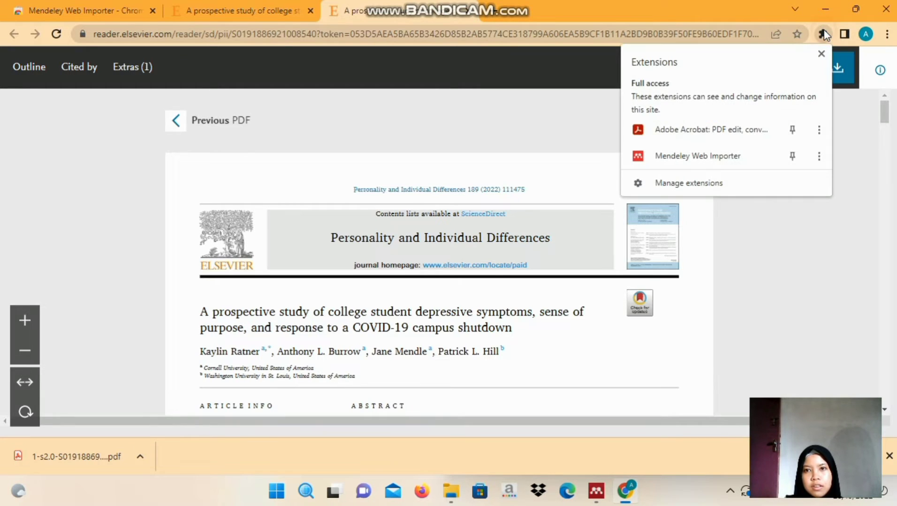
left_click(751, 159)
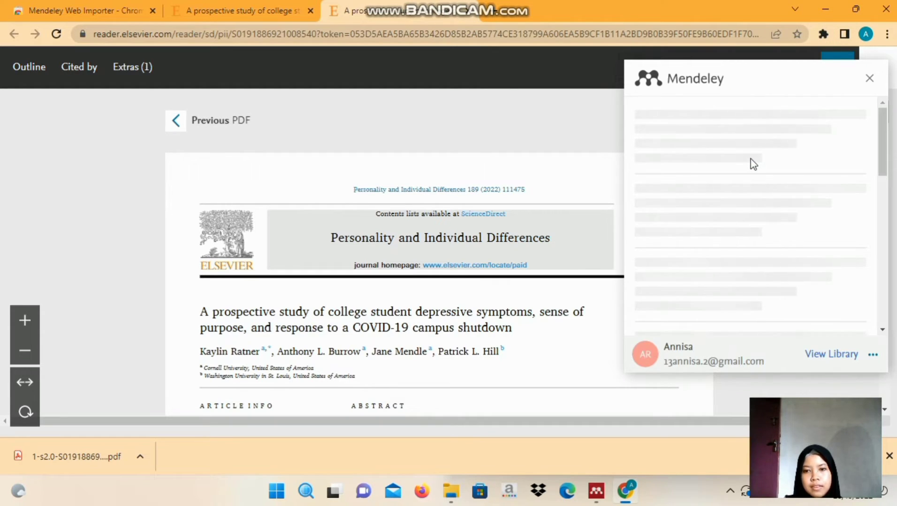
left_click(883, 332)
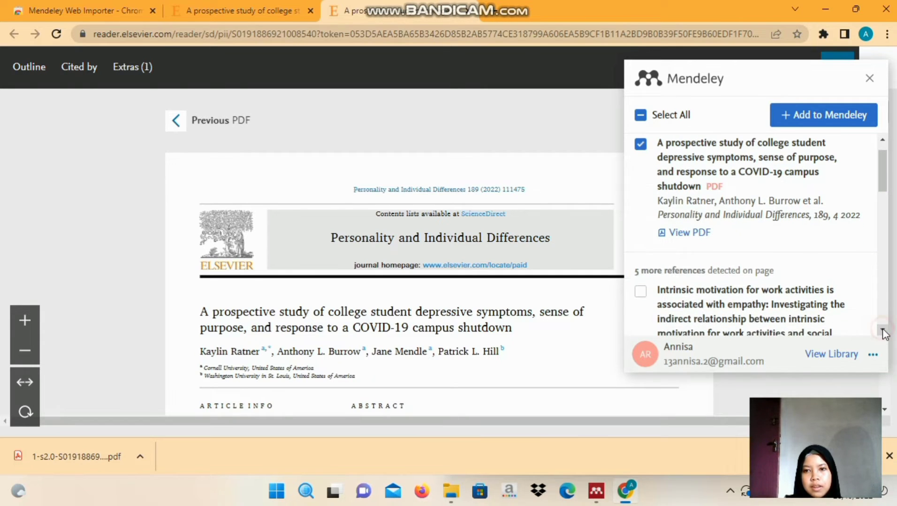
left_click(883, 332)
left_click(883, 333)
left_click(883, 332)
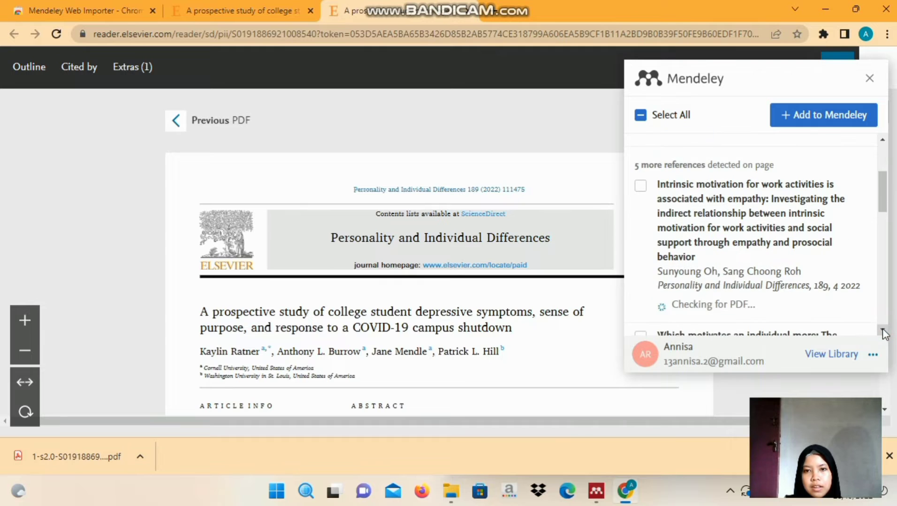
left_click(883, 332)
left_click(883, 332)
left_click(883, 332)
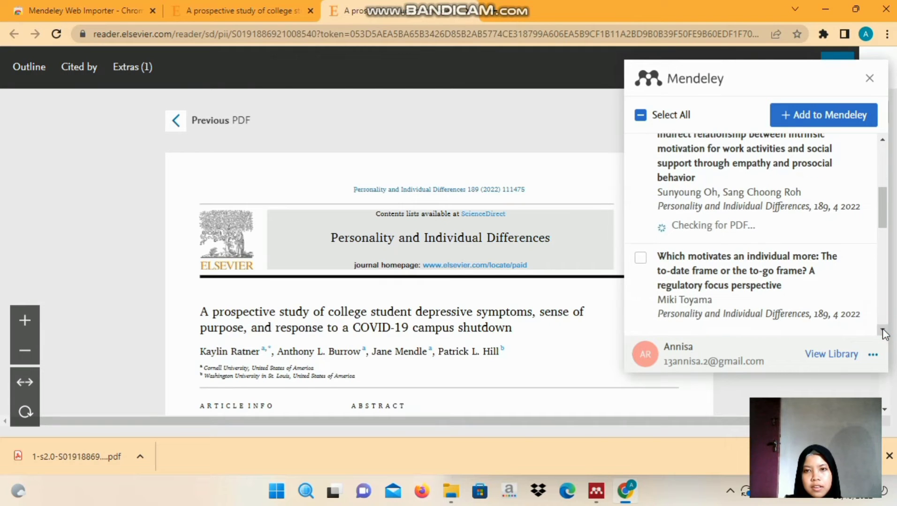
left_click(883, 332)
left_click(883, 332)
left_click(883, 332)
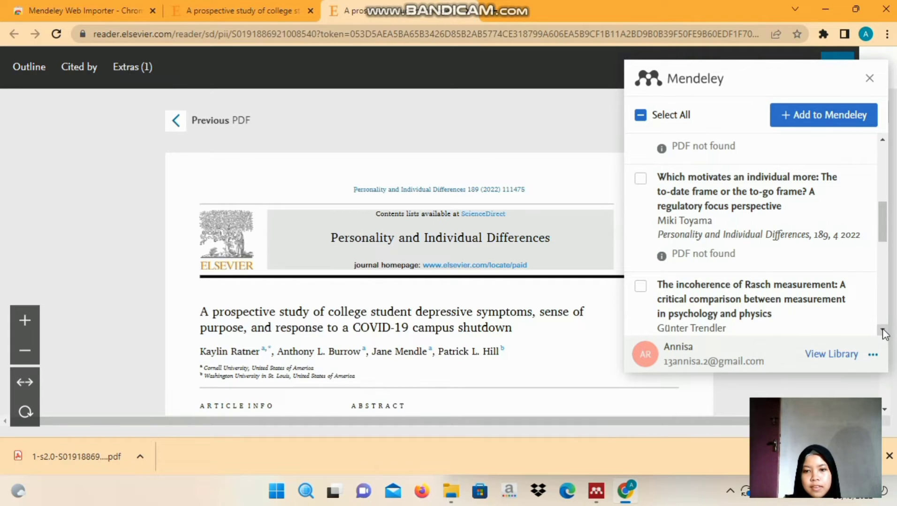
left_click(883, 333)
left_click(883, 332)
left_click(883, 333)
left_click(883, 332)
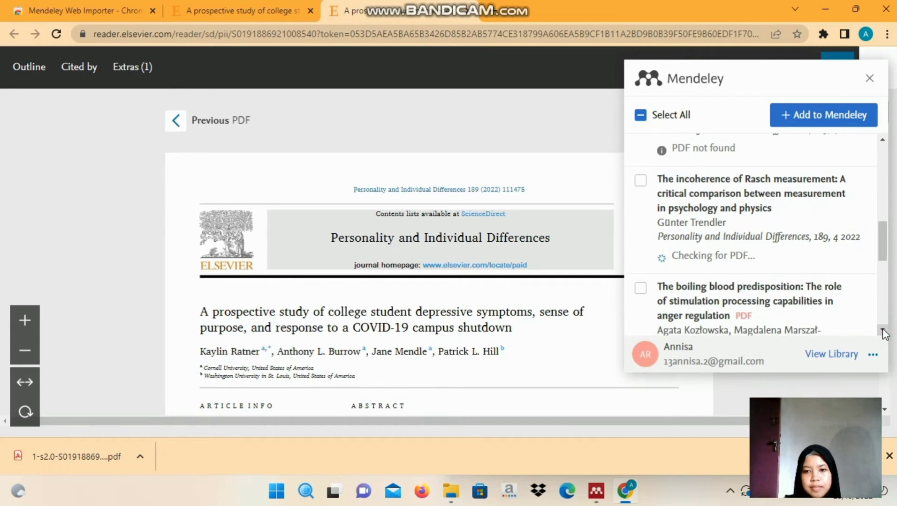
left_click(883, 332)
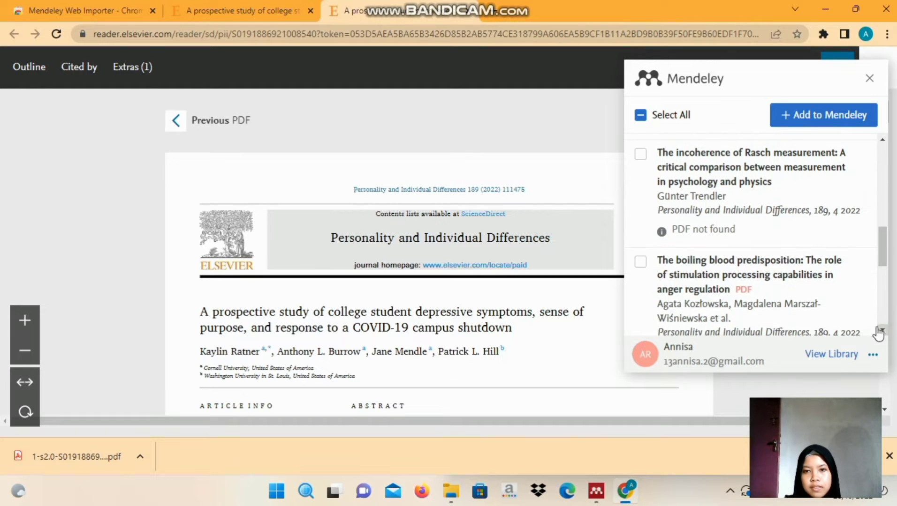
left_click(640, 262)
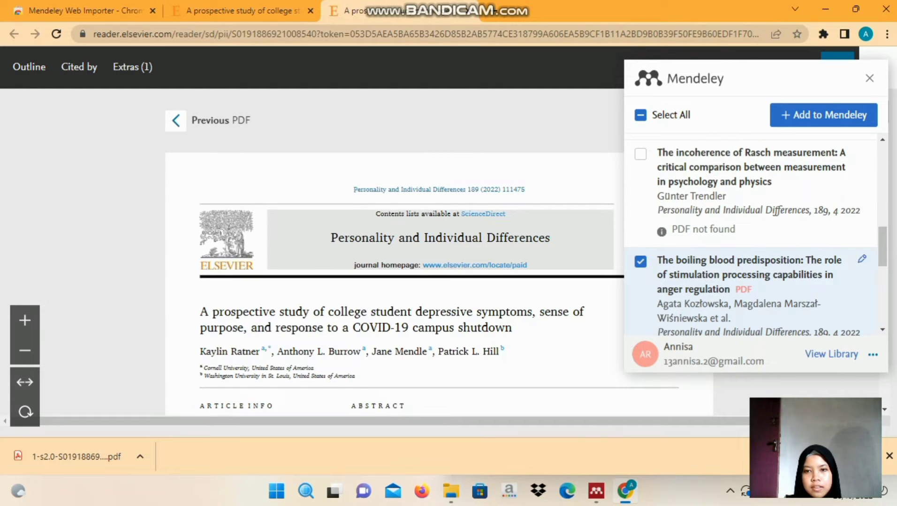
Check the remaining detected references without selecting more, and add the selected references to Mendeley
left_click(883, 333)
left_click(884, 333)
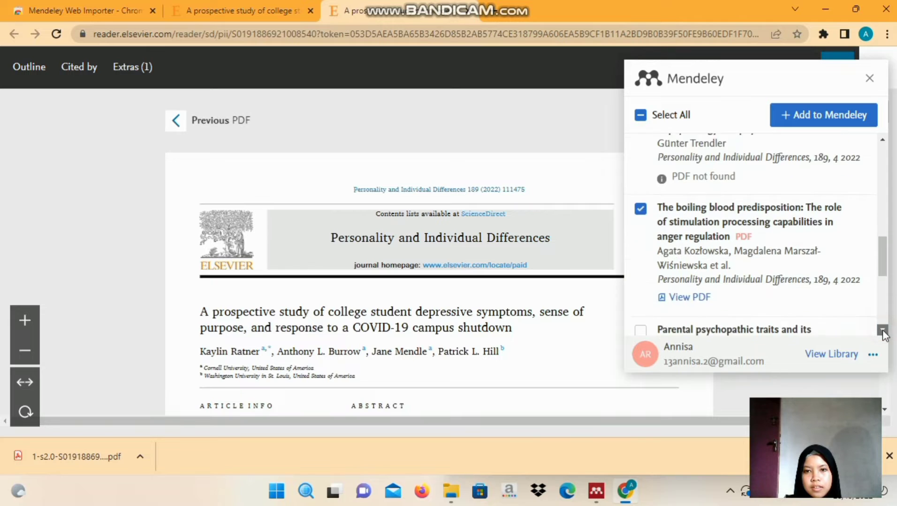
left_click(883, 333)
left_click(883, 333)
left_click(883, 332)
left_click(883, 333)
left_click(883, 333)
left_click(883, 332)
left_click(883, 333)
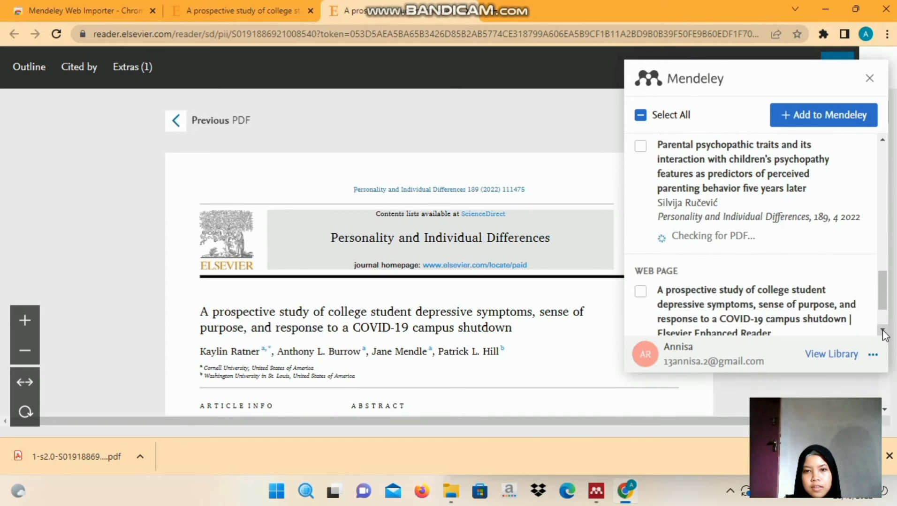
left_click(883, 333)
left_click(883, 333)
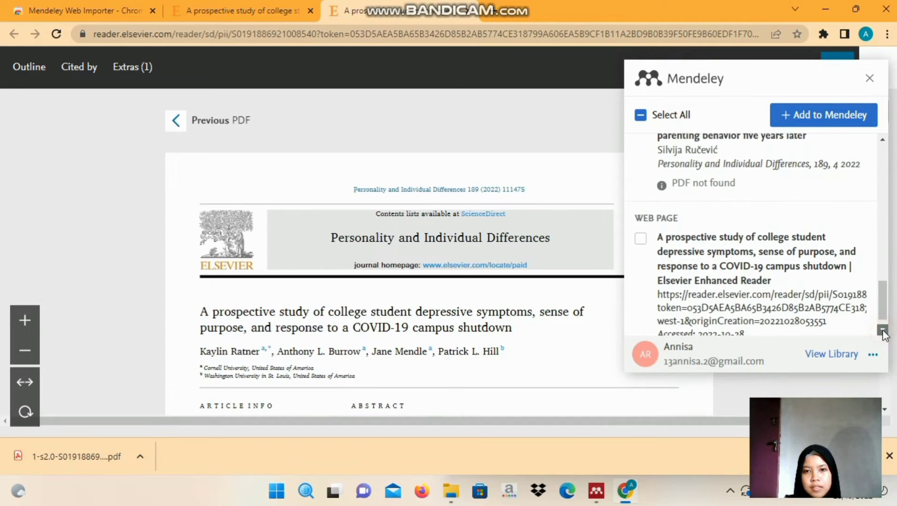
left_click(883, 332)
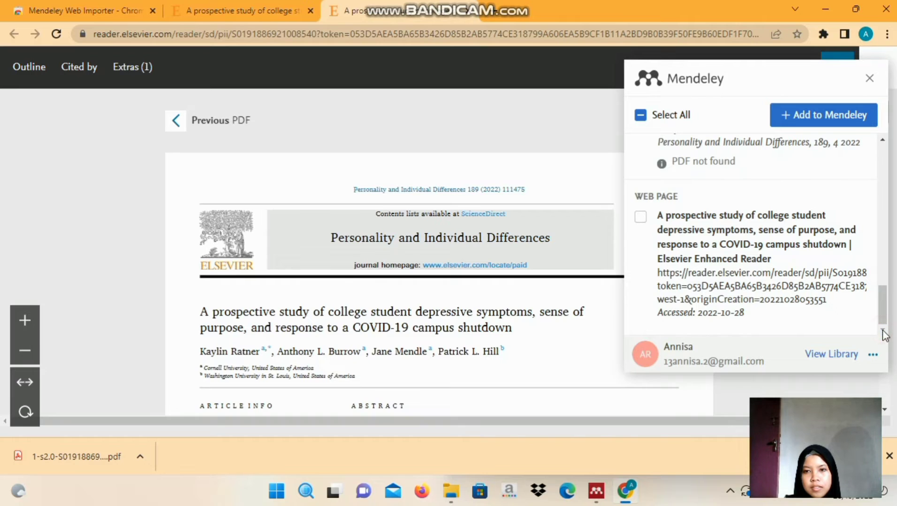
left_click(823, 117)
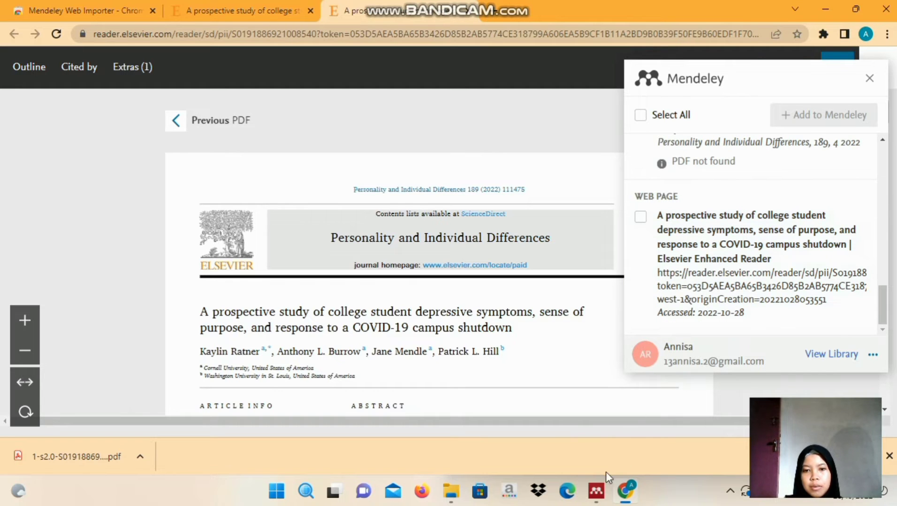
Switch to Mendeley Desktop and sync the library to bring in the references added from the web
left_click(596, 491)
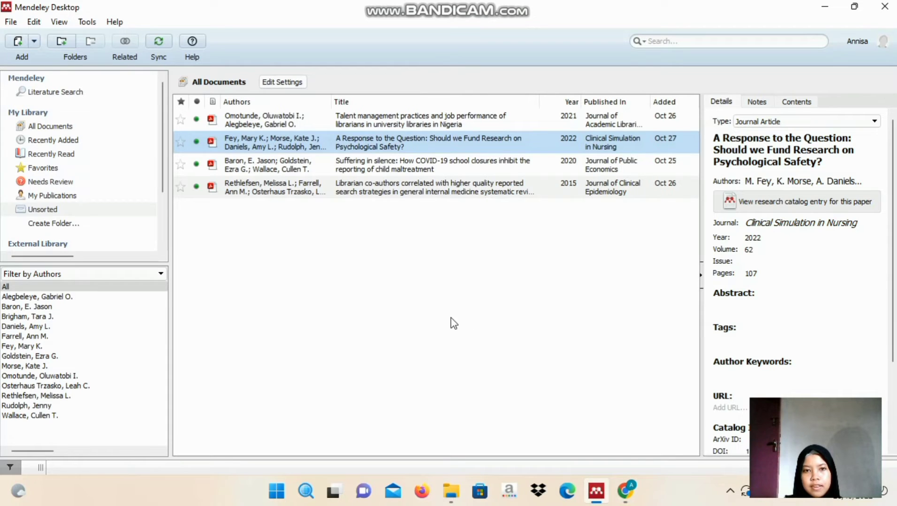
left_click(158, 42)
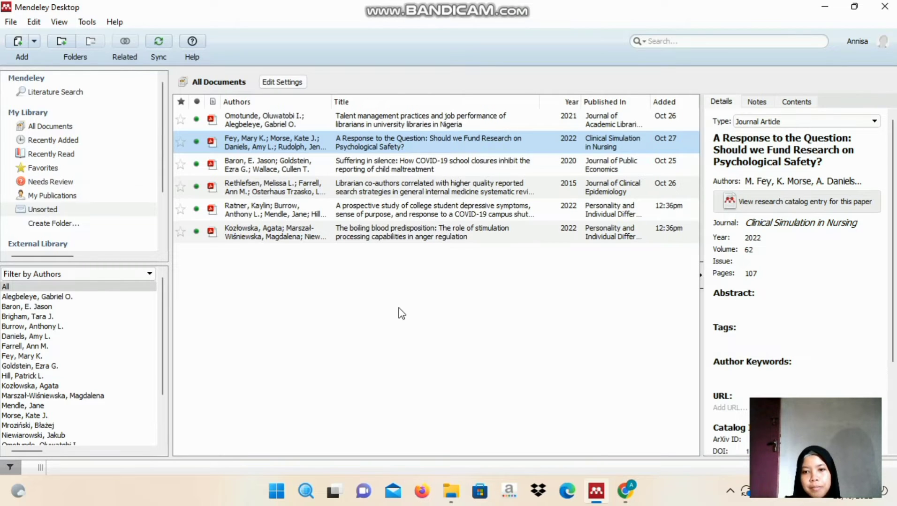
Return to Chrome, find mendeley.com through Google in a new tab, and open the online Mendeley library
left_click(626, 500)
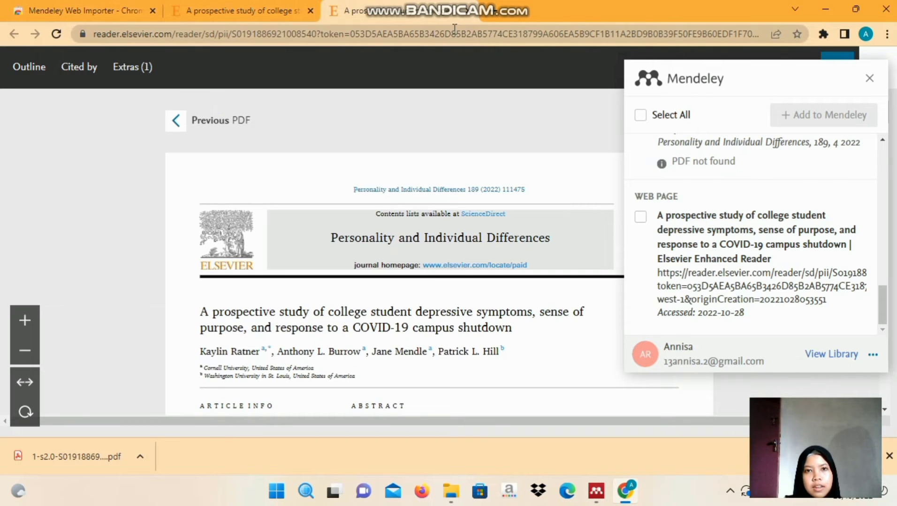
left_click(492, 11)
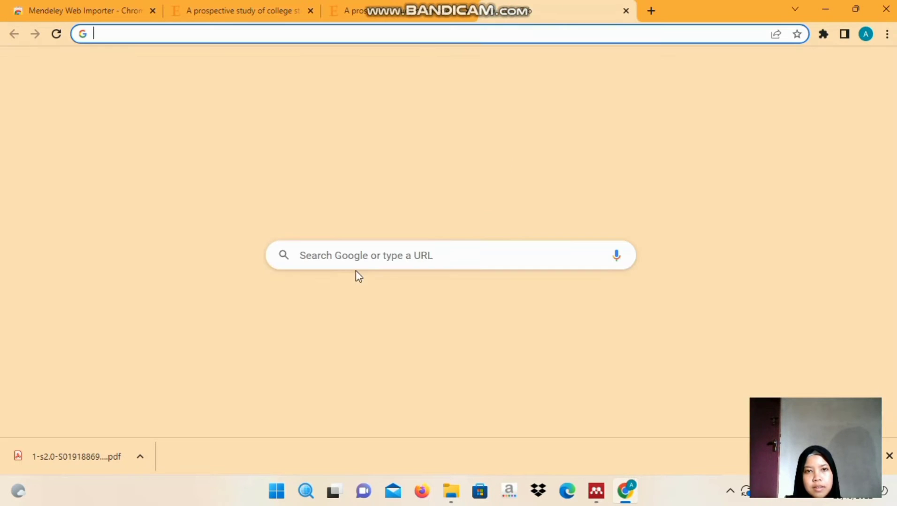
left_click(385, 257)
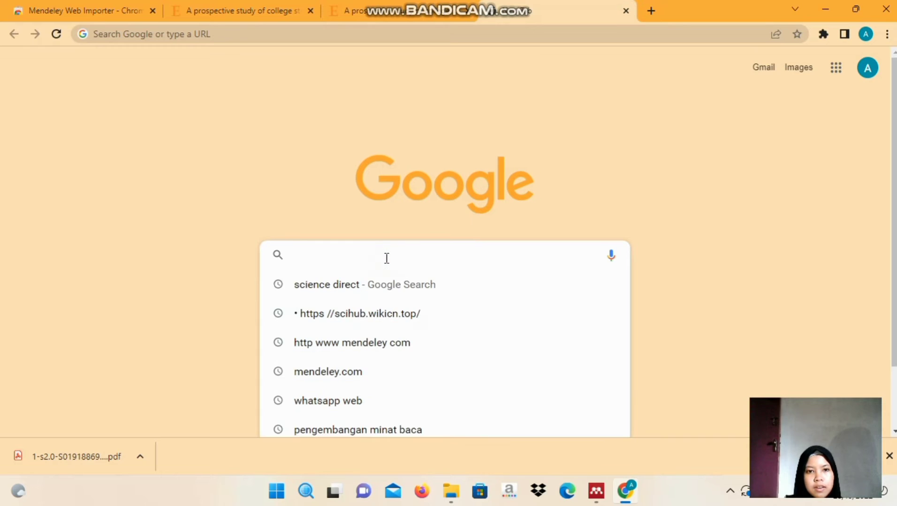
left_click(371, 346)
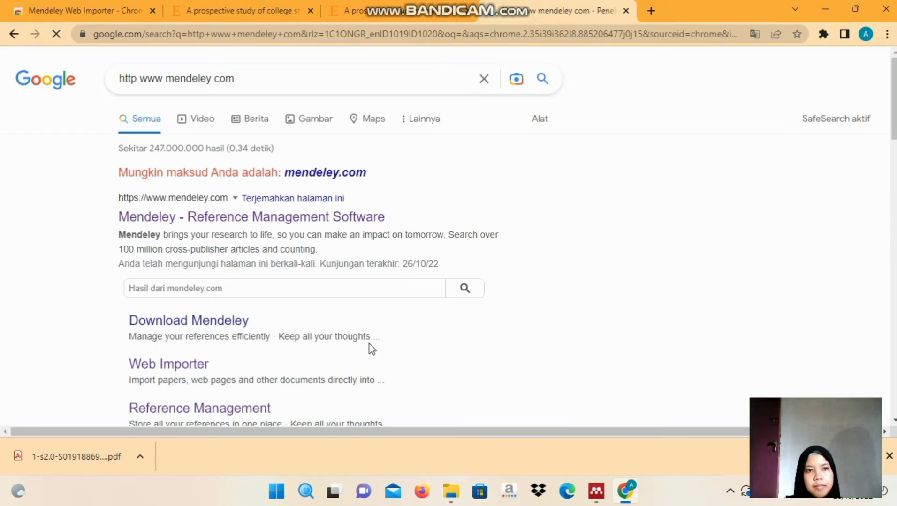
left_click(338, 178)
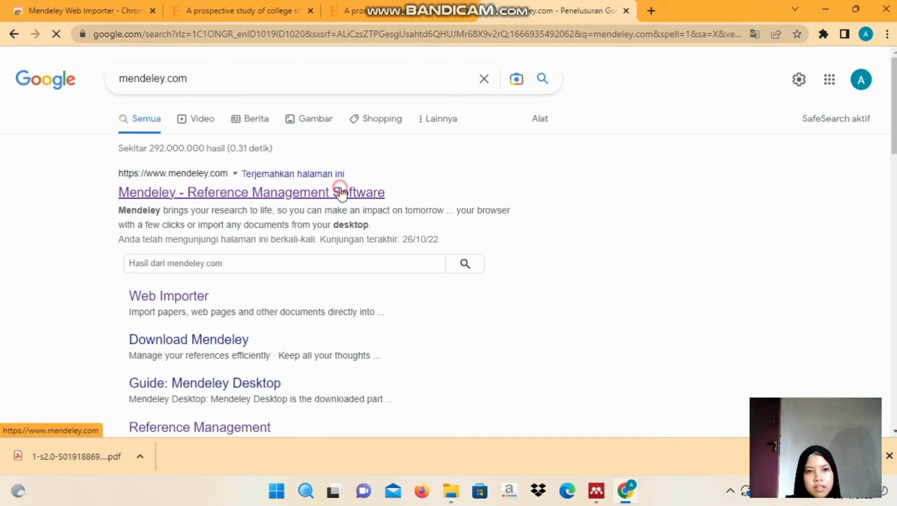
left_click(341, 193)
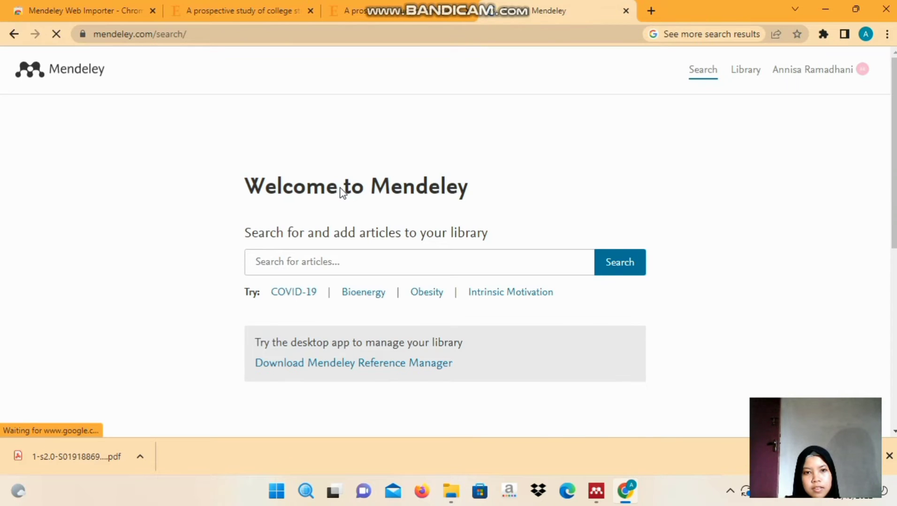
left_click(749, 83)
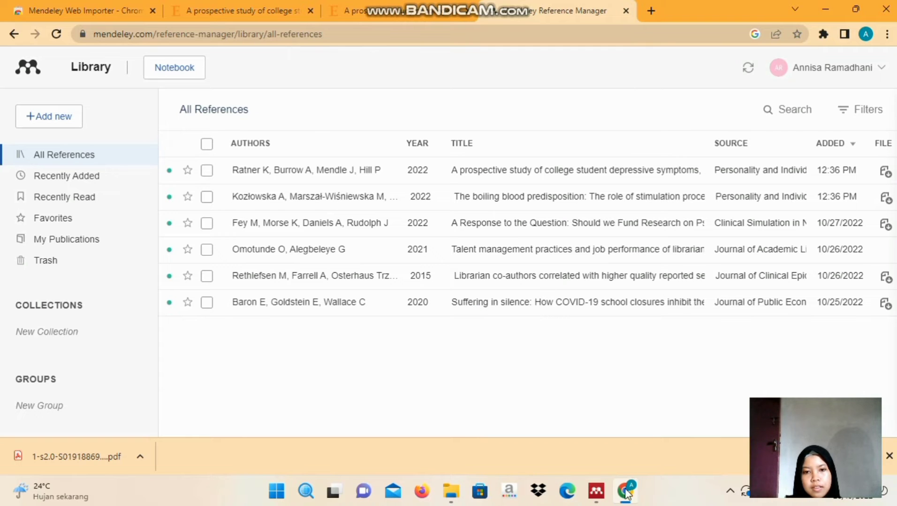
Switch to Mendeley Desktop and run a Literature Search for "librarian"
left_click(594, 500)
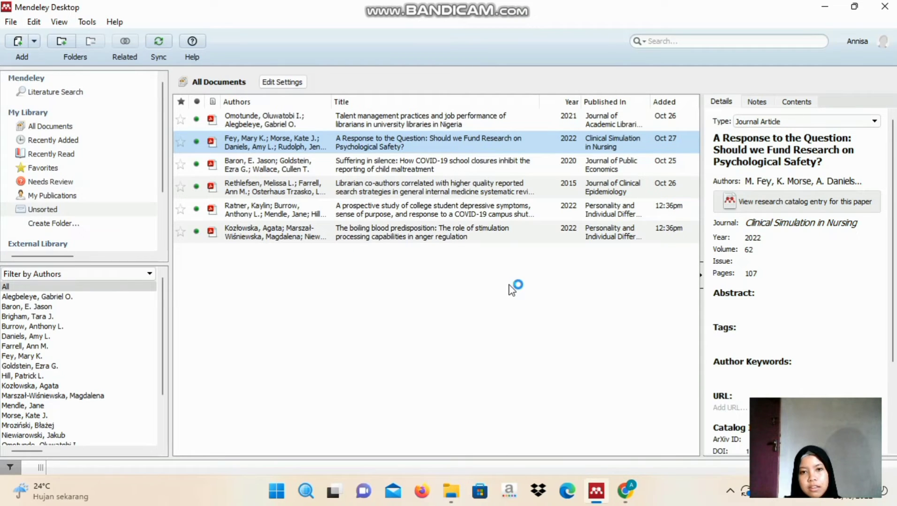
left_click(87, 98)
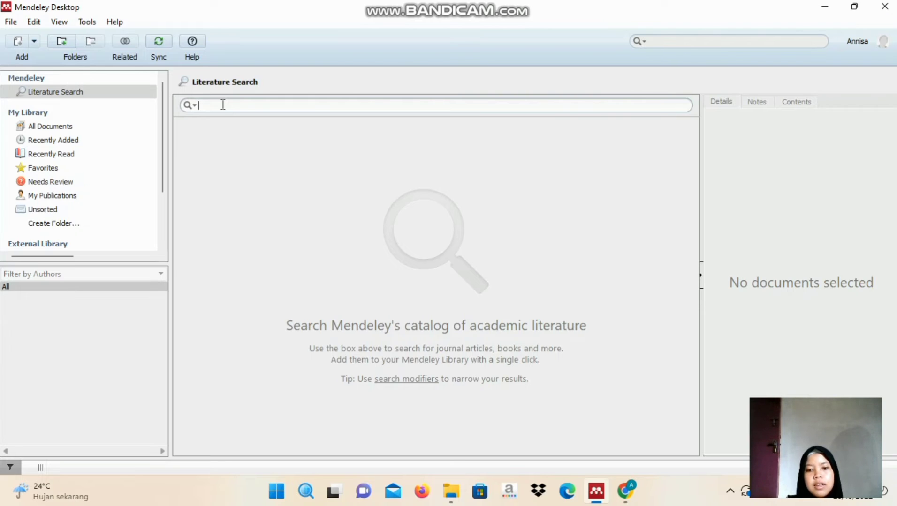
type("lib")
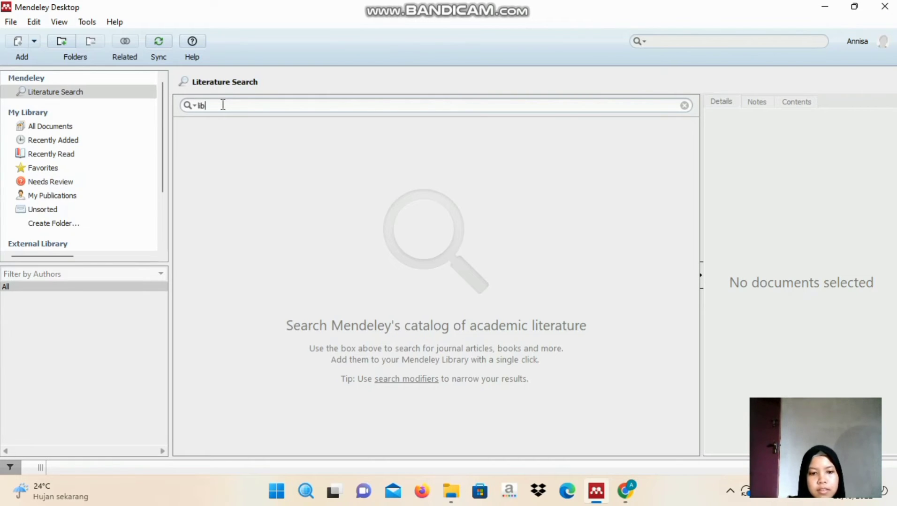
type("rari")
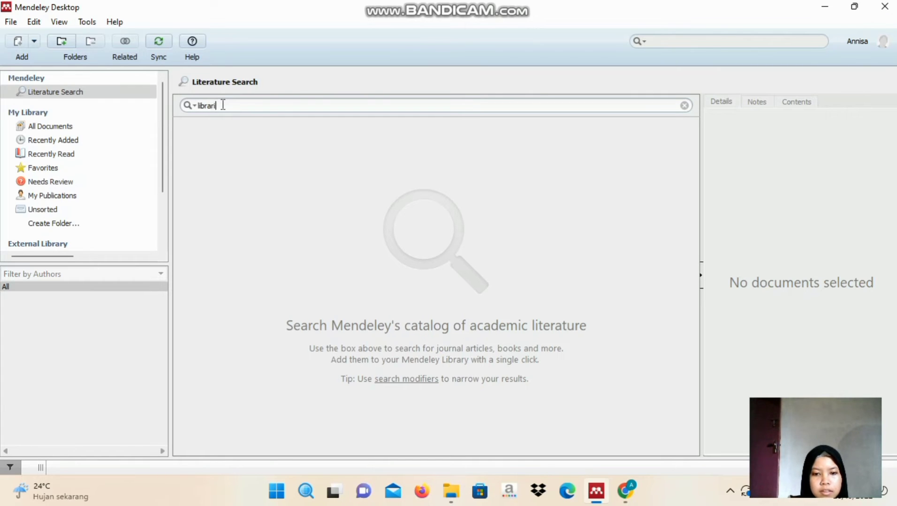
type("an")
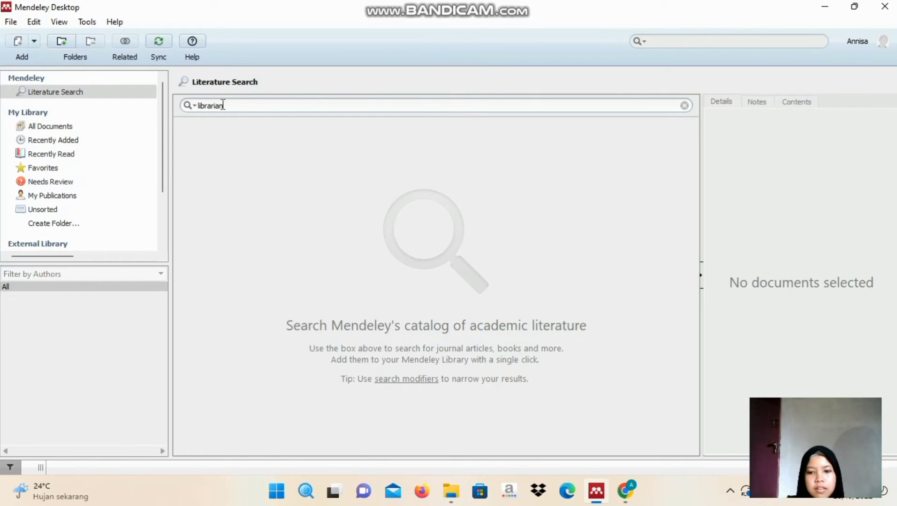
key("Return")
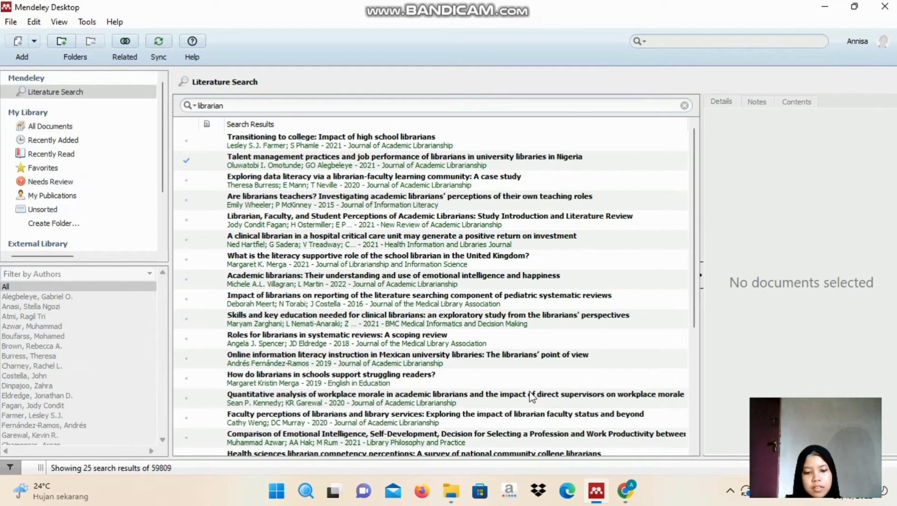
Save the reference "Academic Librarian Perceptions of Academic Librarians: Building a Foundation of Shared Understanding" to the library and show All Documents
left_click(692, 387)
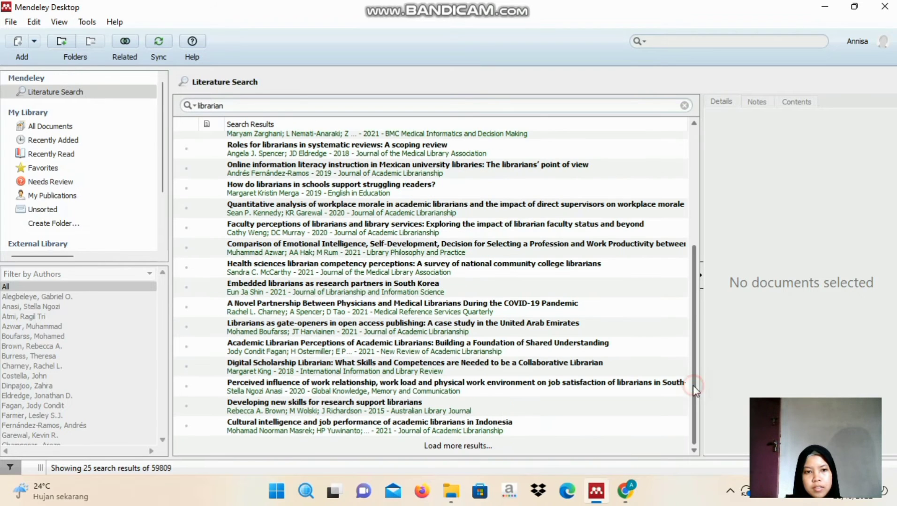
left_click(578, 347)
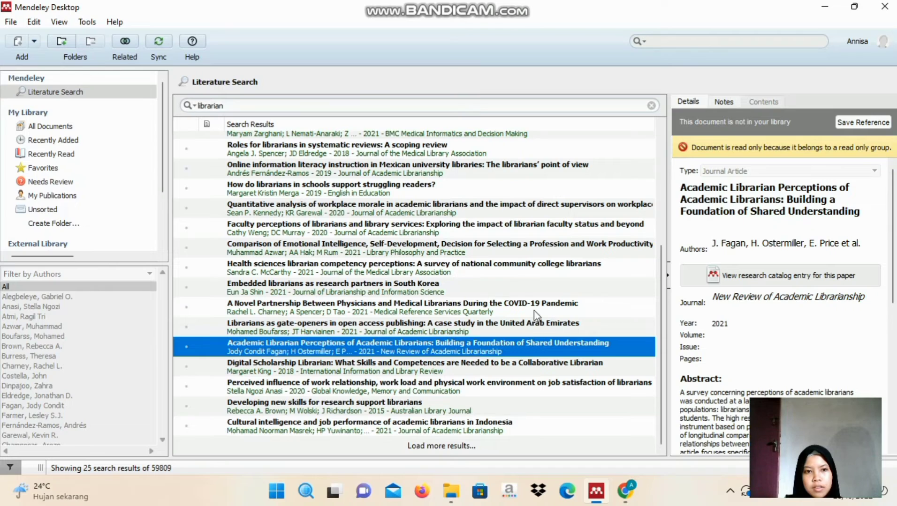
left_click(871, 124)
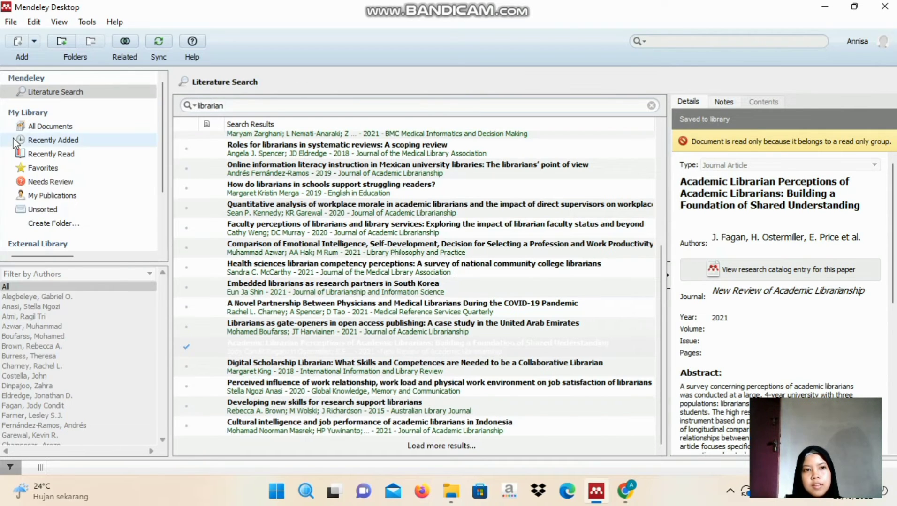
left_click(22, 127)
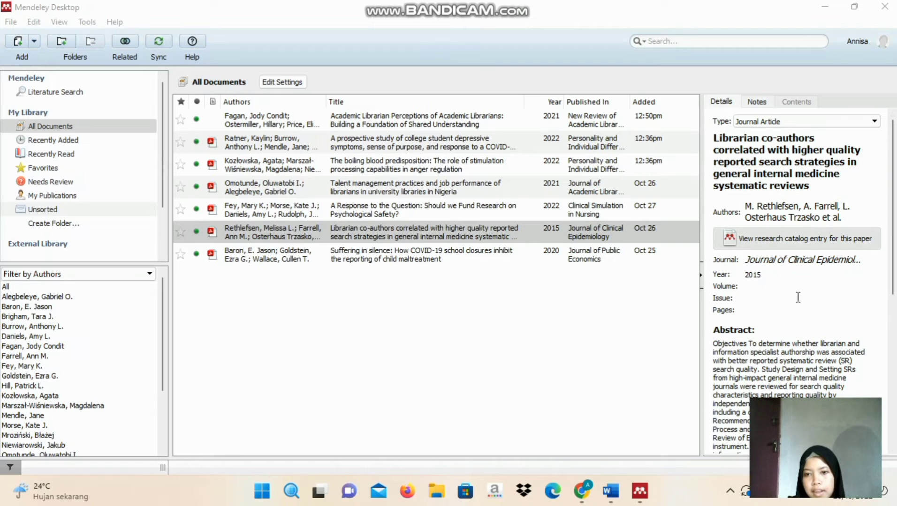
Copy the DOI from the details of "Librarian co-authors correlated with higher quality reported search strategies in general internal medicine systematic reviews"
left_click(892, 450)
left_click(892, 449)
left_click(893, 449)
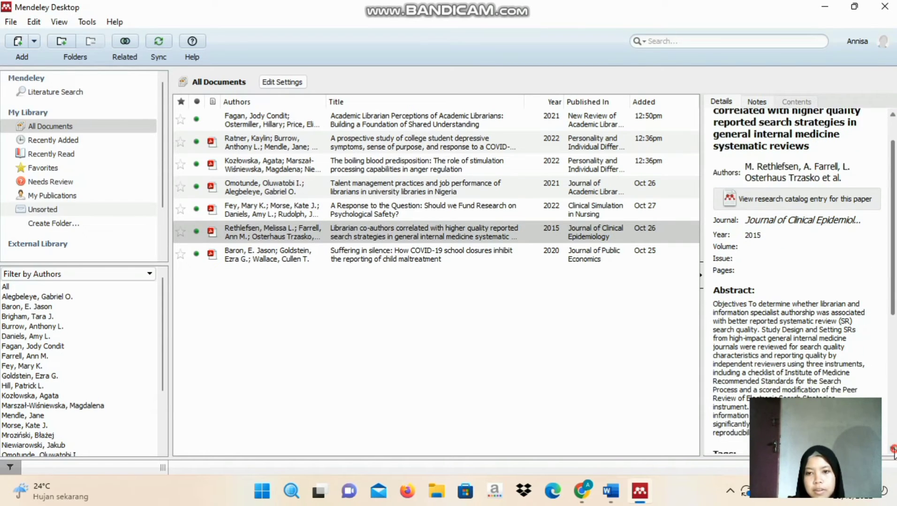
left_click(892, 449)
left_click(892, 449)
left_click(892, 450)
left_click(893, 449)
left_click(893, 450)
left_click(893, 450)
left_click(893, 450)
left_click(893, 450)
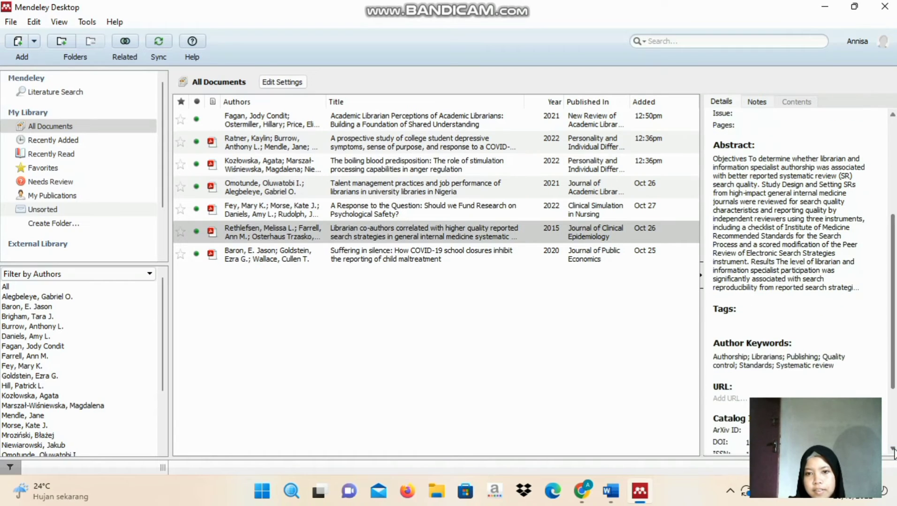
left_click(893, 451)
left_click(893, 450)
left_click(893, 450)
left_click(893, 450)
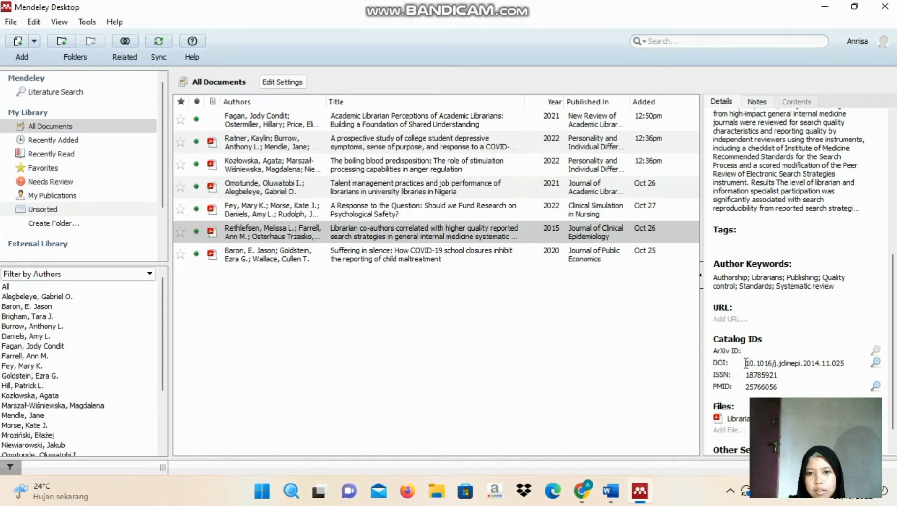
left_click_drag(745, 364, 848, 361)
key("ctrl+c")
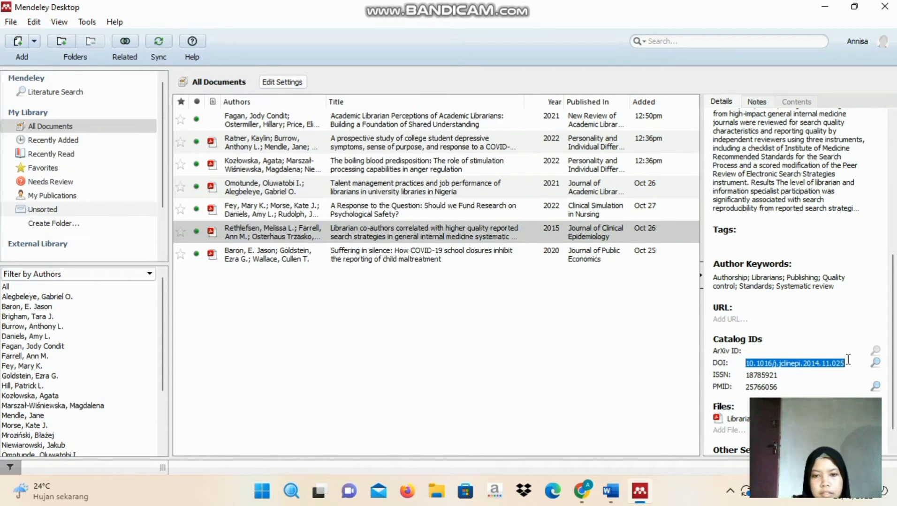
Switch to Chrome, rerun the earlier Google search for "https //scihub.wikicn.top/" and open the sci-hub.se site
left_click(580, 497)
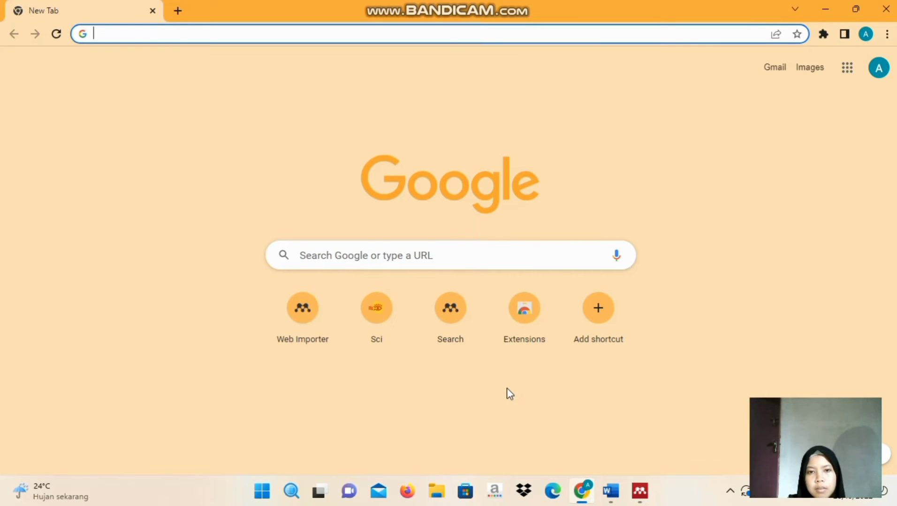
left_click(491, 252)
left_click(491, 252)
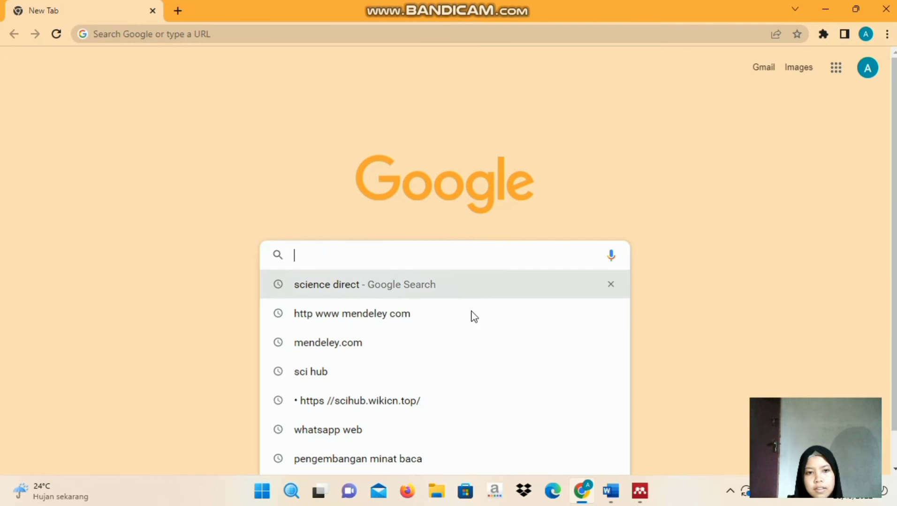
left_click(446, 408)
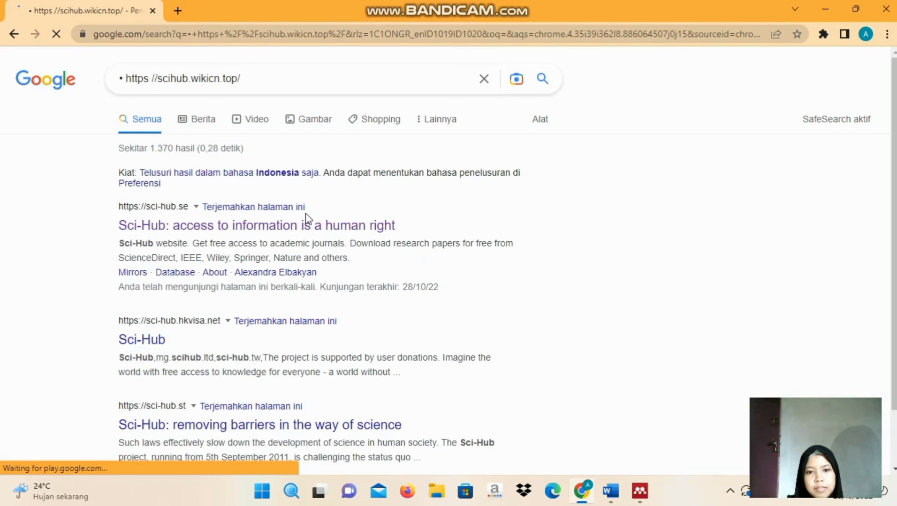
left_click(363, 230)
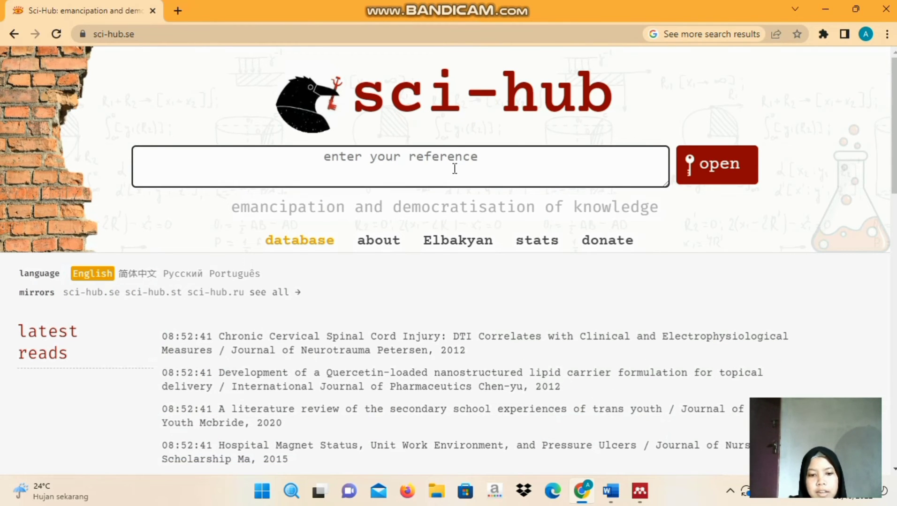
Look up DOI 10.1016/j.jclinepi.2014.11.025 on Sci-Hub and start downloading the article's PDF
key("ctrl+v")
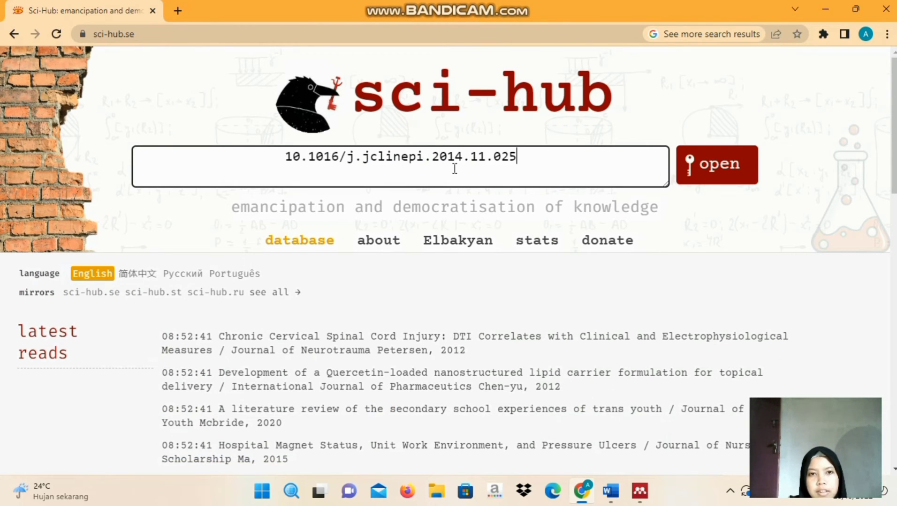
left_click(705, 166)
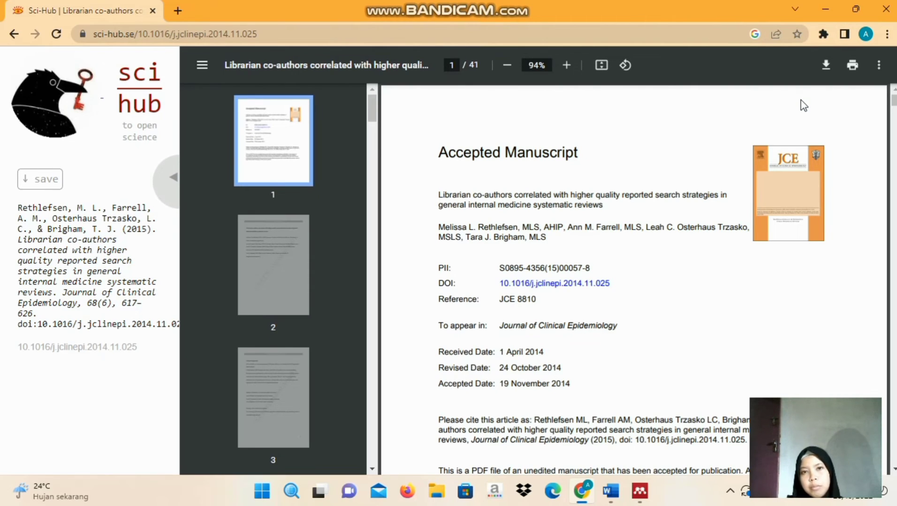
left_click(824, 66)
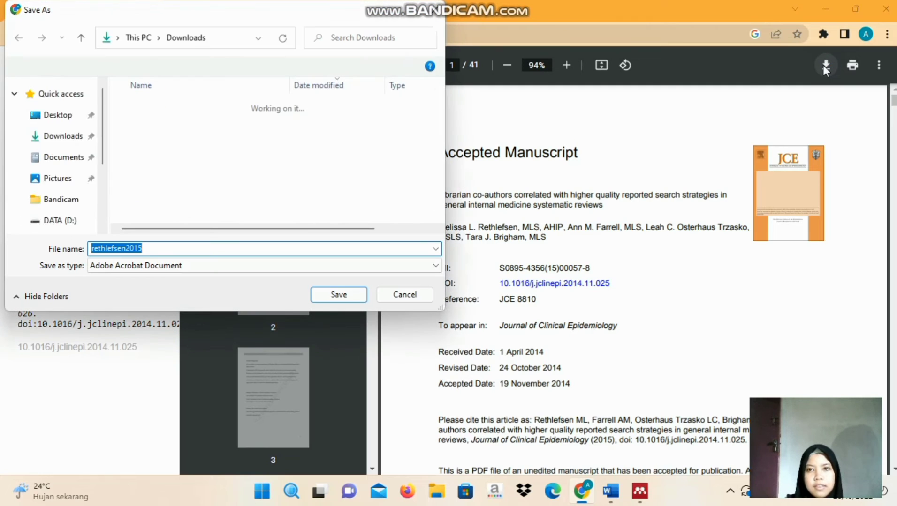
Clear the suggested PDF file name, switch to Mendeley Desktop and copy the full title of the librarian co-authors article
left_click(231, 249)
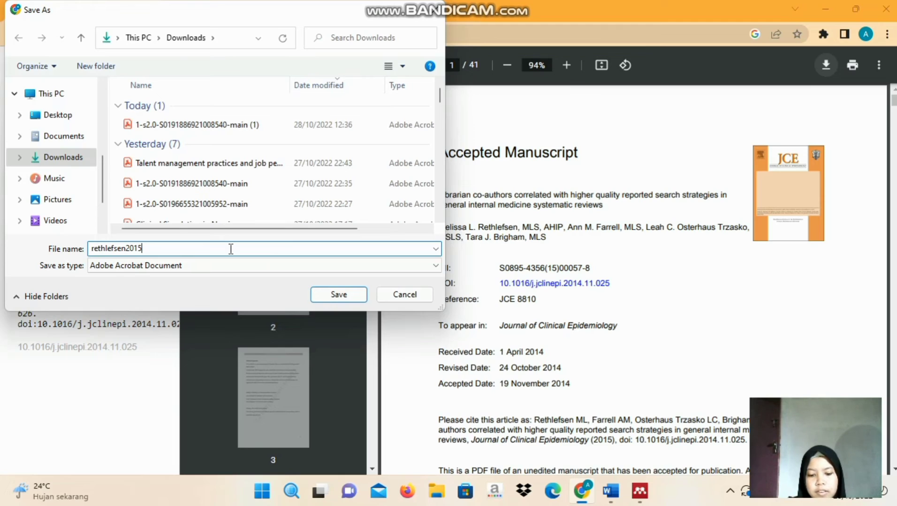
key("BackSpace")
key("BackSpace")
key("BackSpace")
key("BackSpace")
key("BackSpace")
key("BackSpace")
key("BackSpace")
key("BackSpace")
key("BackSpace")
key("BackSpace")
key("BackSpace")
key("BackSpace")
key("BackSpace")
key("BackSpace")
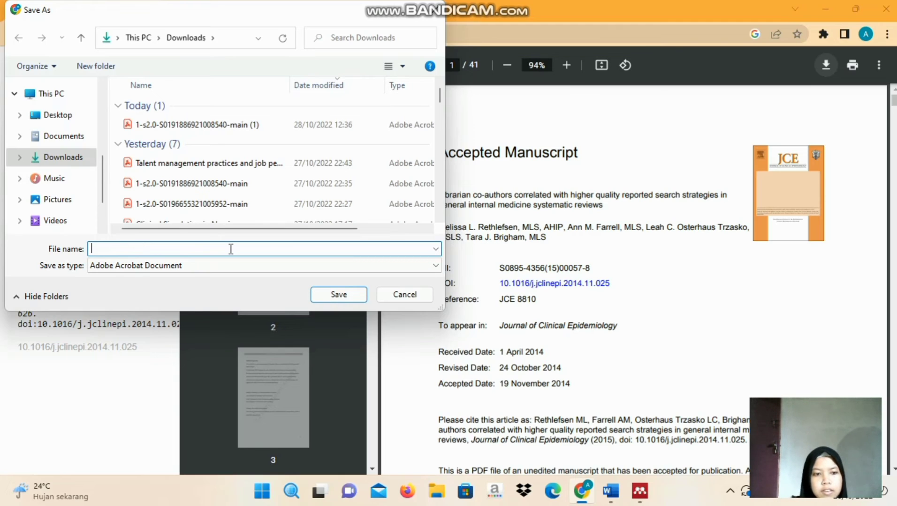
key("Caps_Lock")
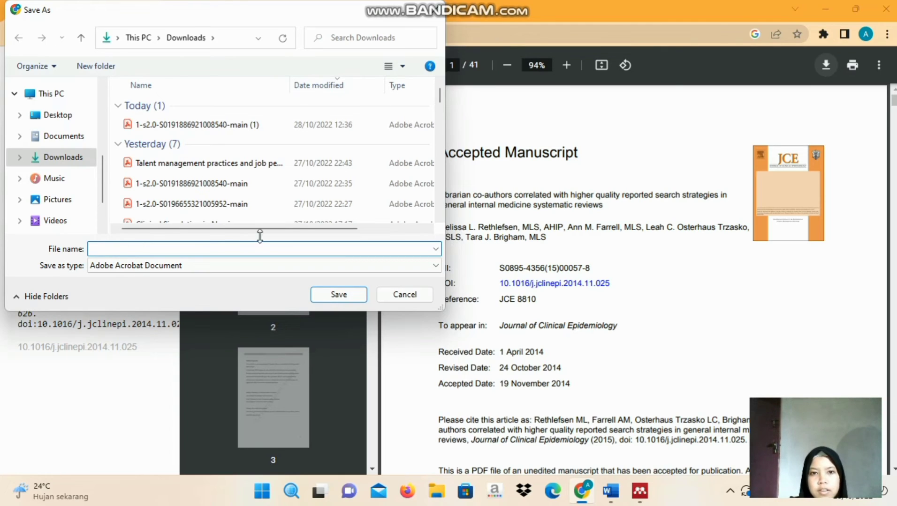
left_click(640, 491)
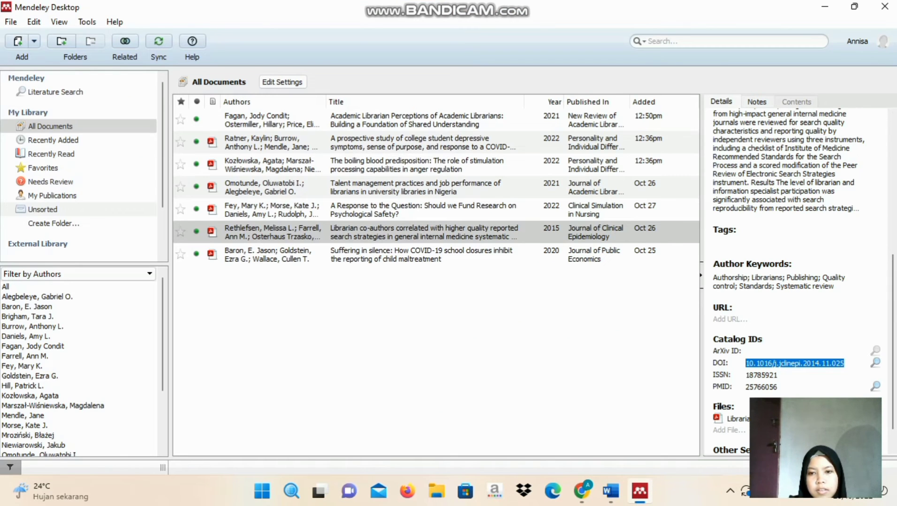
scroll(895, 215, "up", 5)
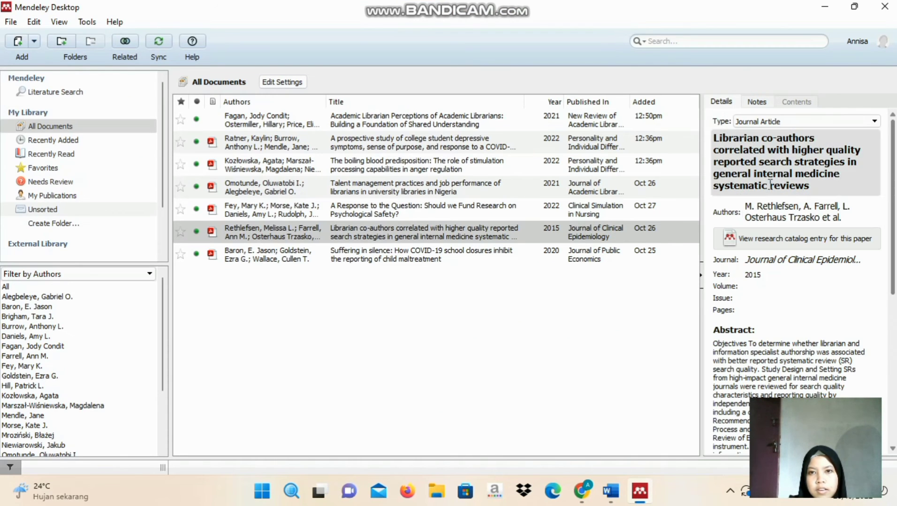
left_click(714, 138)
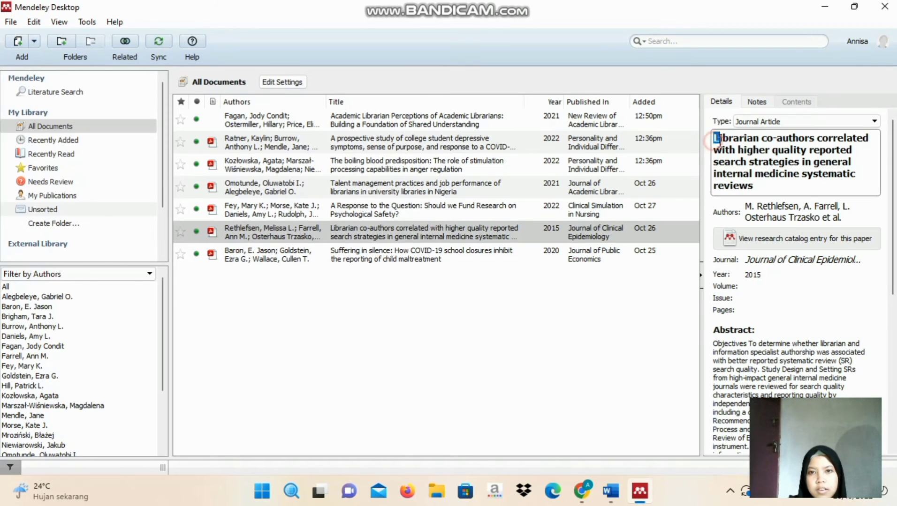
left_click_drag(713, 138, 779, 189)
key("ctrl+c")
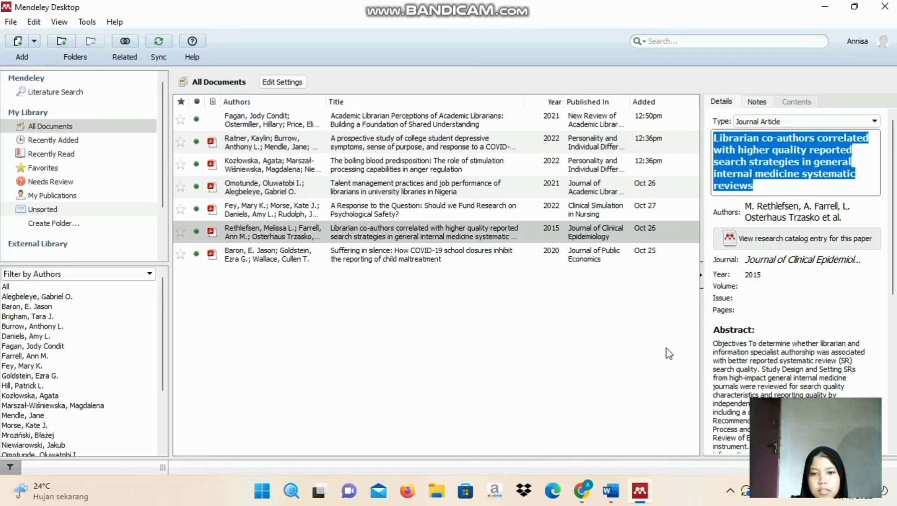
Return to Chrome and save the PDF in Downloads under the copied article title, replacing the existing file
left_click(582, 491)
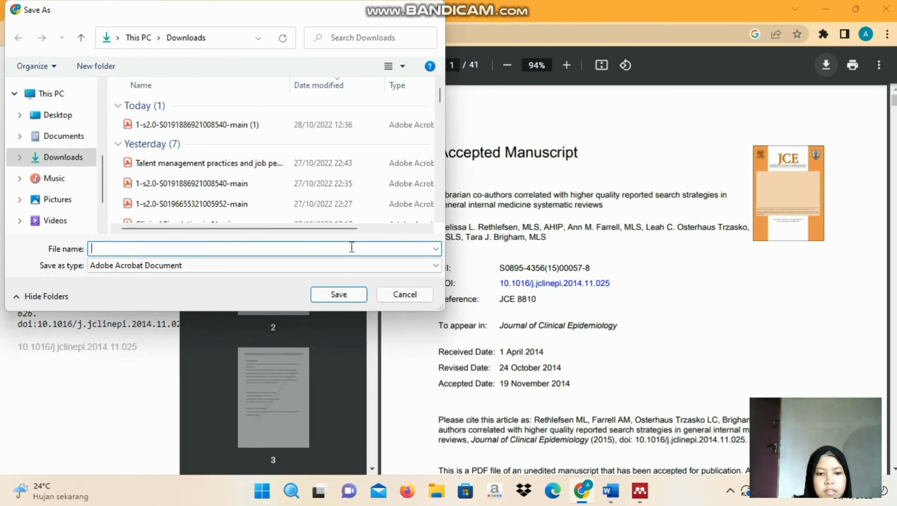
key("ctrl+v")
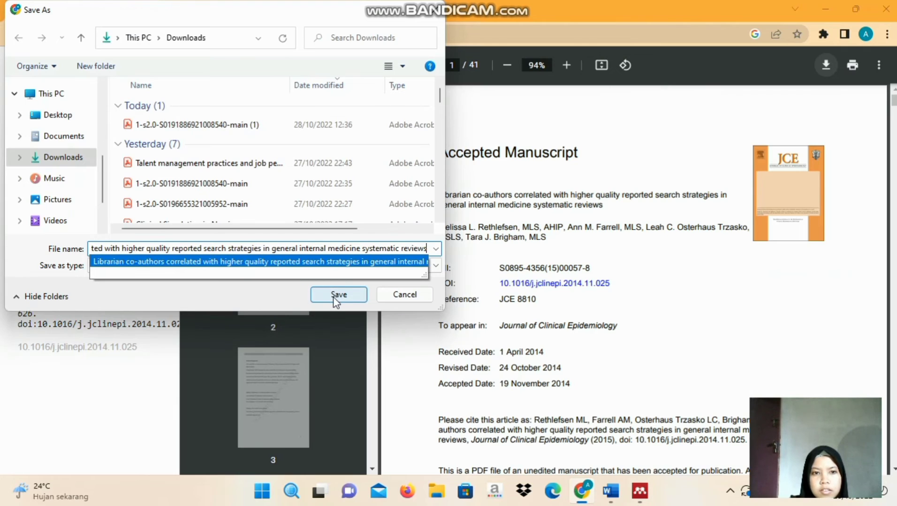
left_click(341, 264)
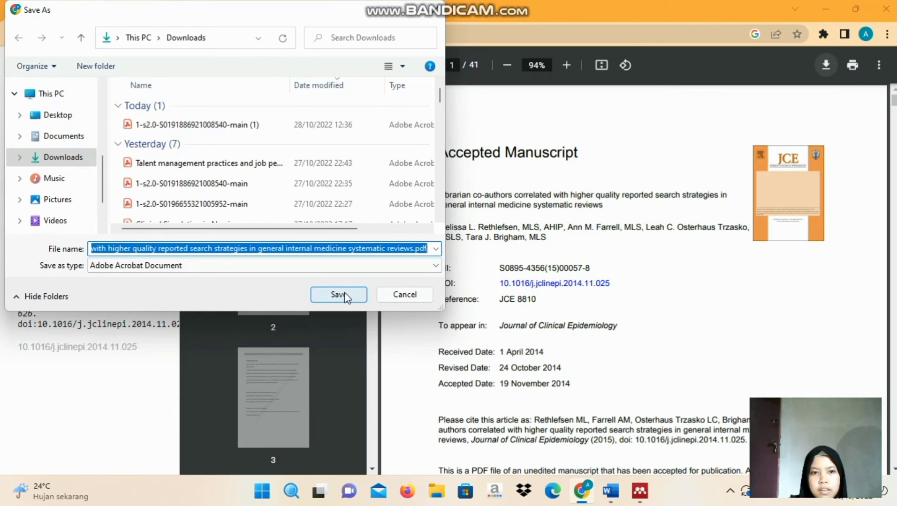
left_click(345, 295)
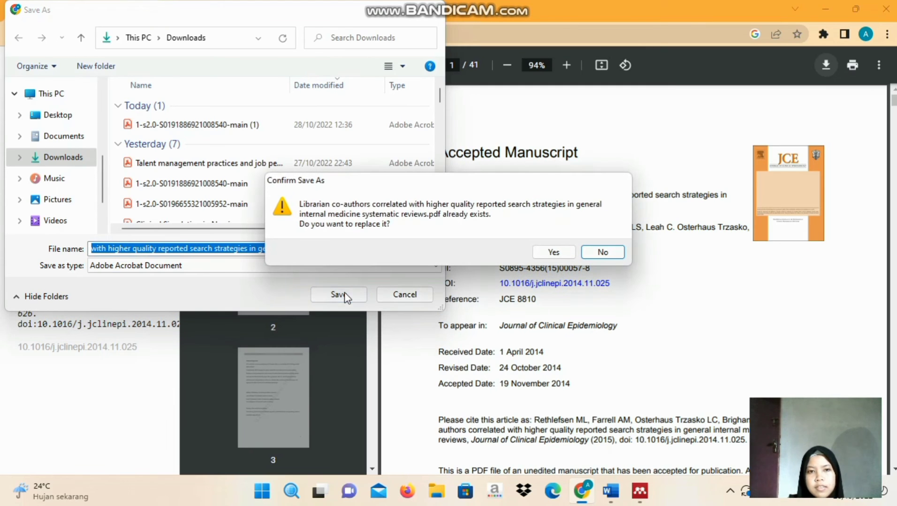
left_click(549, 252)
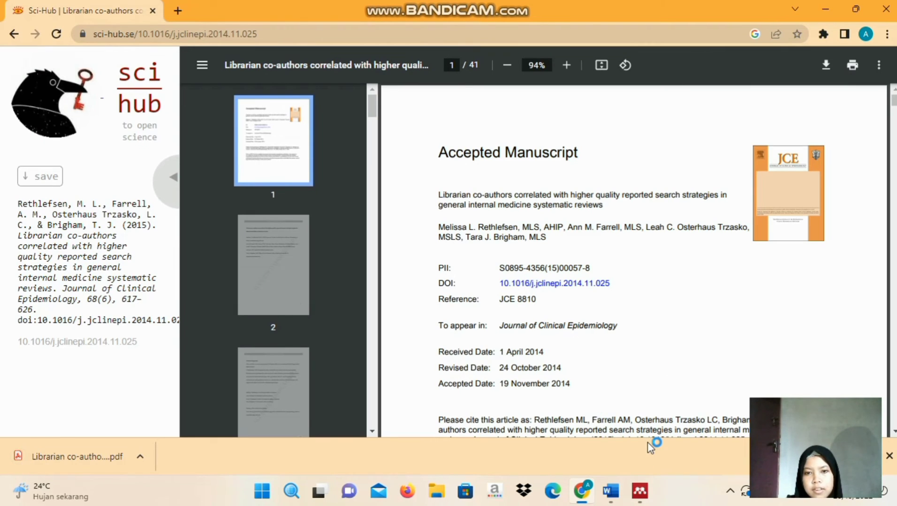
Switch to Mendeley Desktop and open the librarian co-authors article's PDF at its Methodology section
left_click(640, 492)
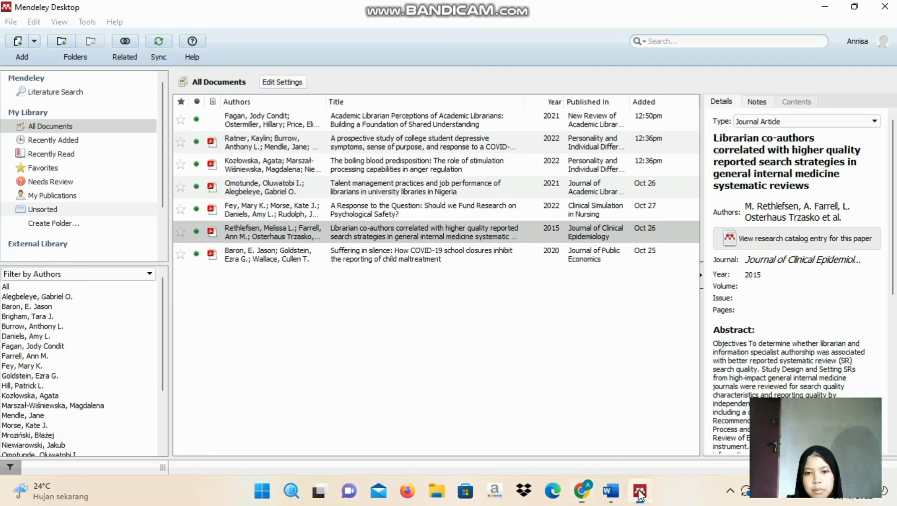
left_click(581, 232)
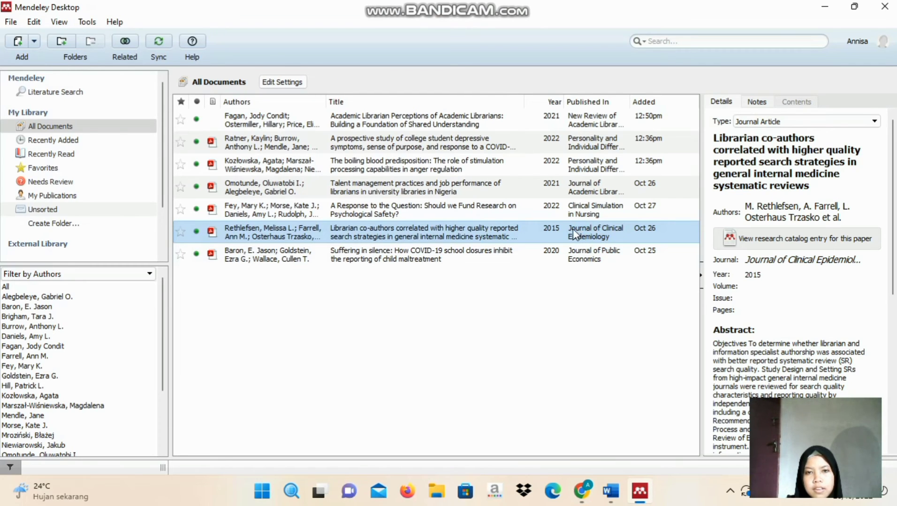
double_click(572, 229)
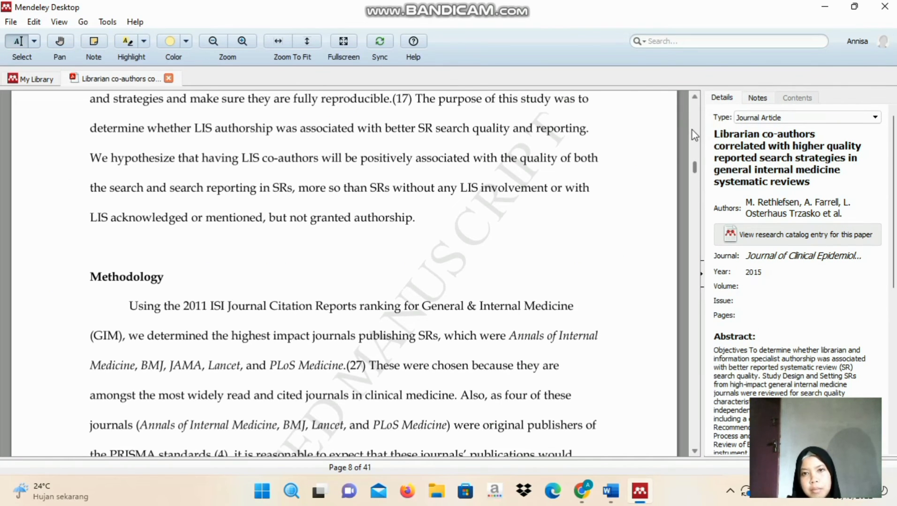
scroll(693, 131, "up", 10)
scroll(693, 131, "up", 5)
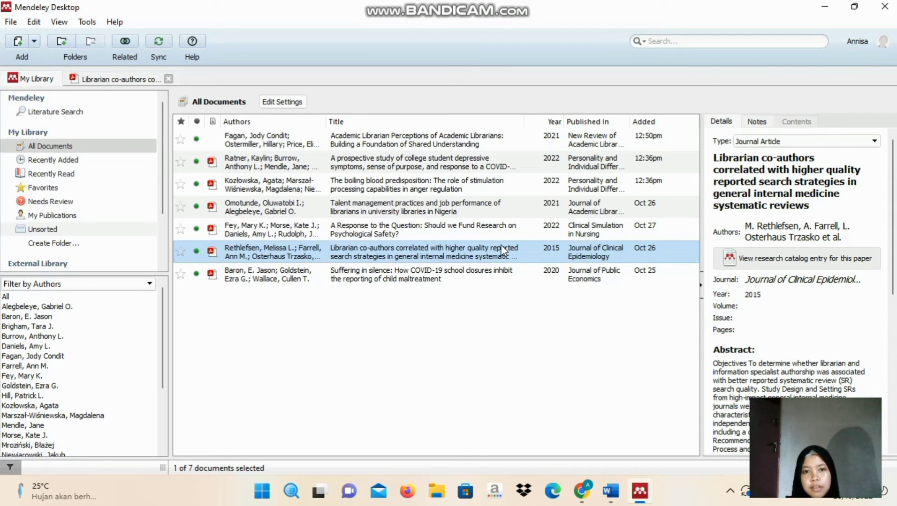
double_click(503, 258)
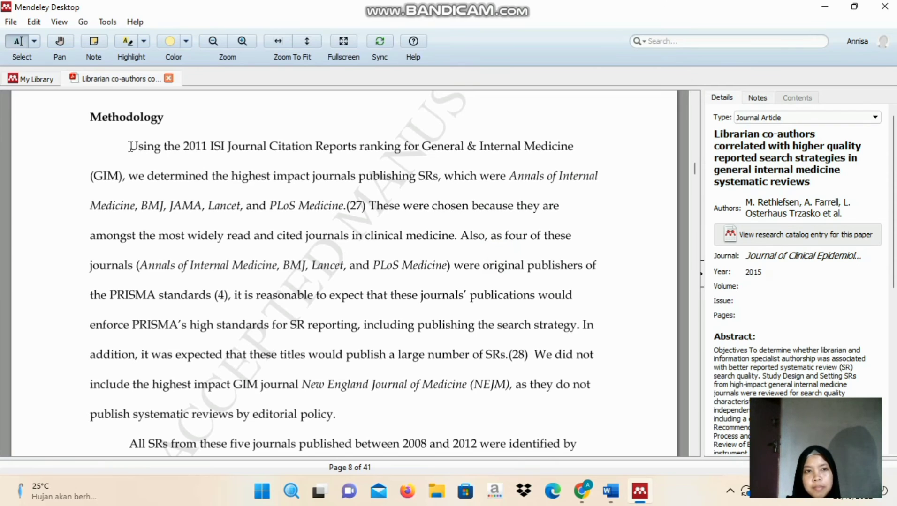
Copy the first Methodology sentence, from "Using the 2011 ISI Journal" to "PLoS Medicine.", and paste it into the blank Word document
left_click_drag(131, 148, 348, 211)
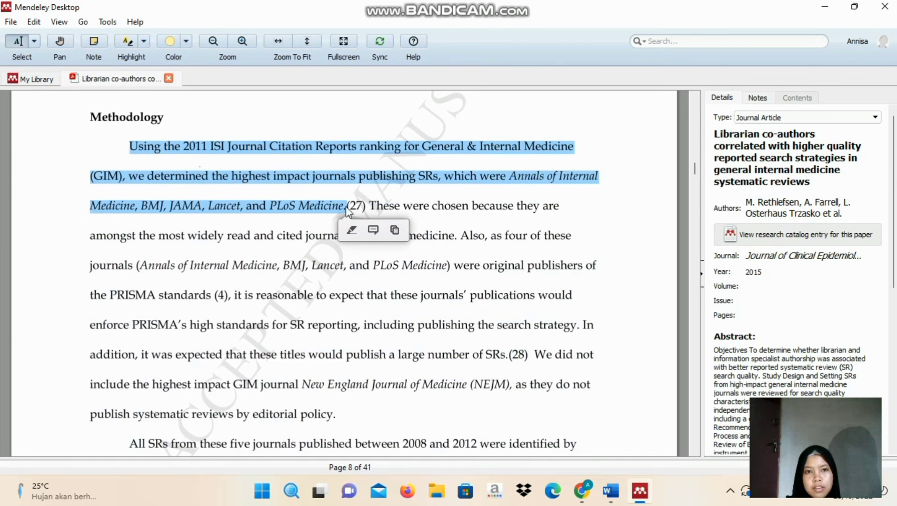
left_click(394, 230)
left_click(610, 492)
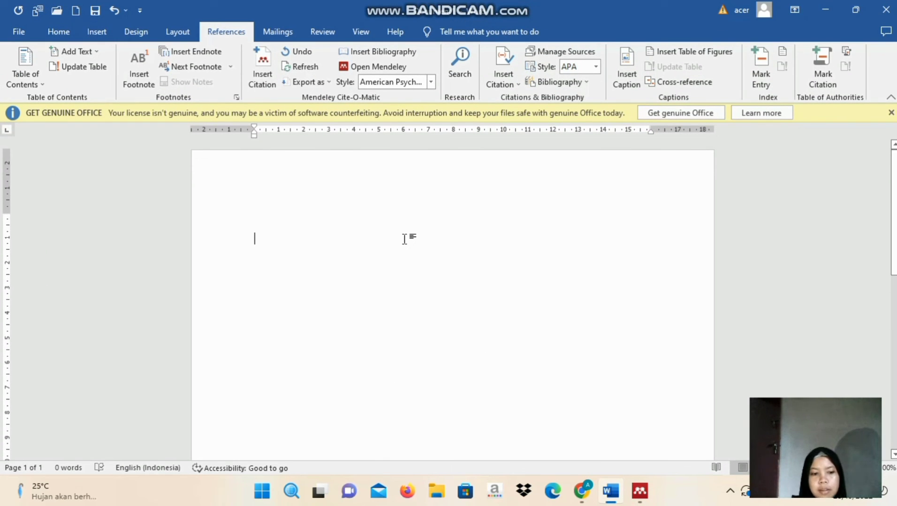
key("ctrl+v")
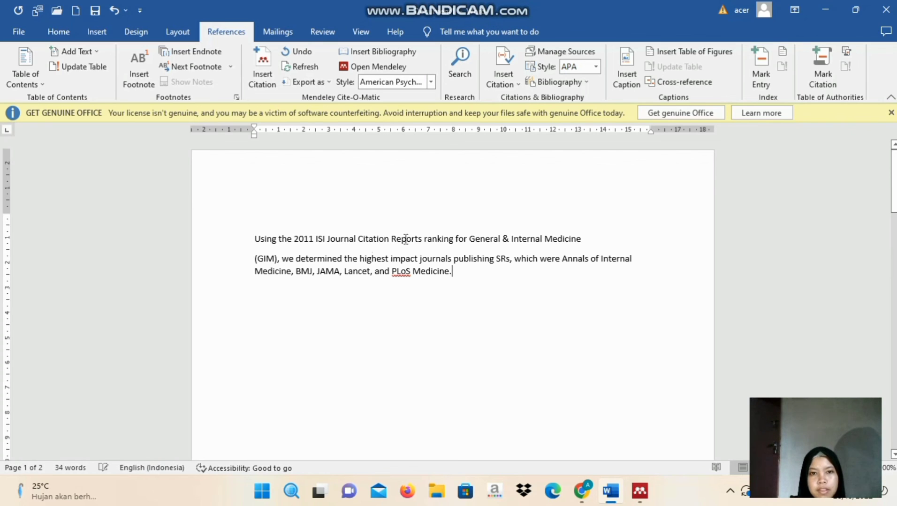
Remove the paragraph break before "(GIM)" in the pasted sentence and delete the full stop after "PLoS Medicine"
left_click(253, 259)
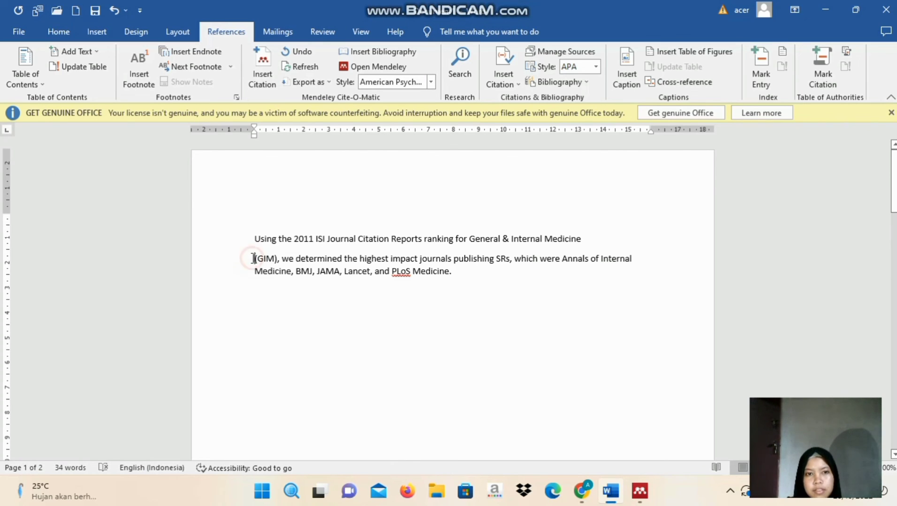
key("BackSpace")
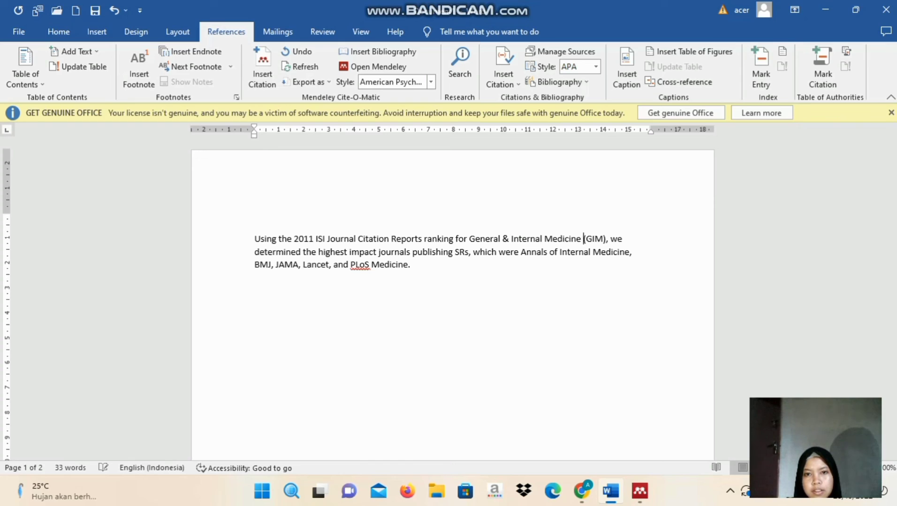
left_click(415, 274)
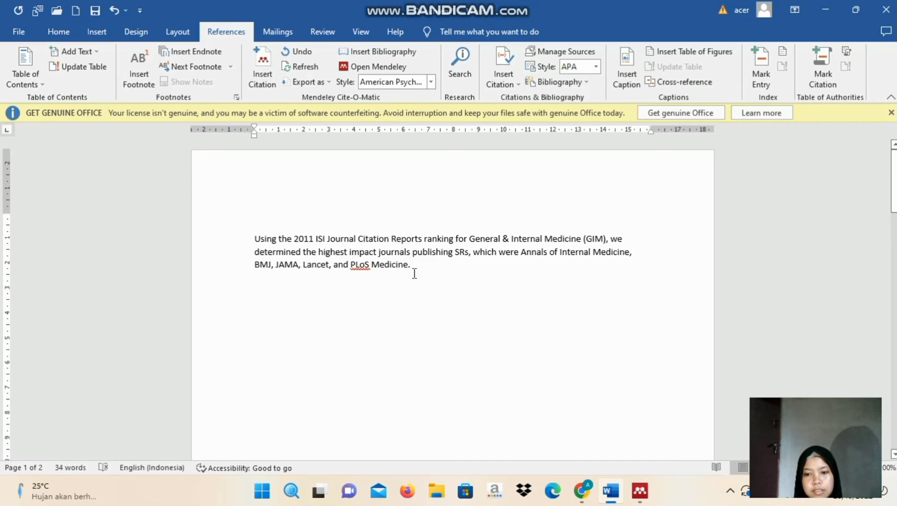
key("BackSpace")
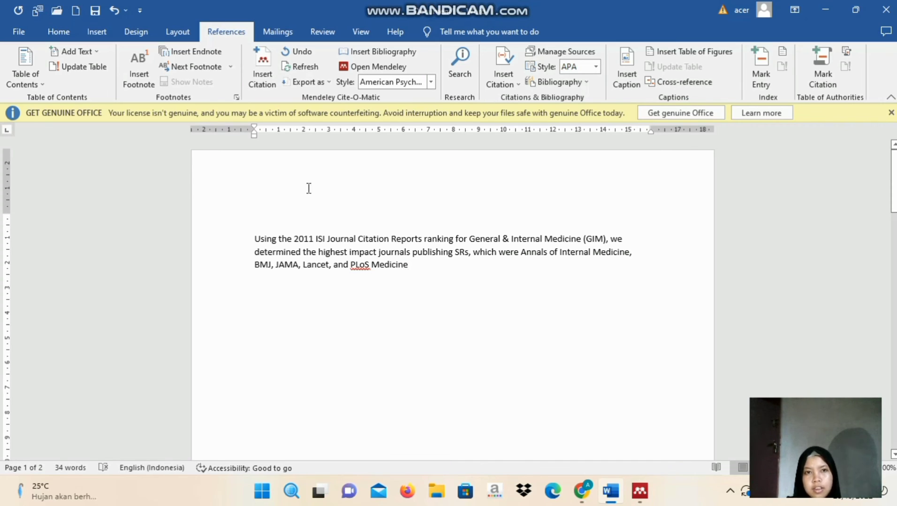
Insert a Mendeley citation of the librarian co-authors article after "PLoS Medicine", finding it in My Library with "Search by author"
left_click(262, 60)
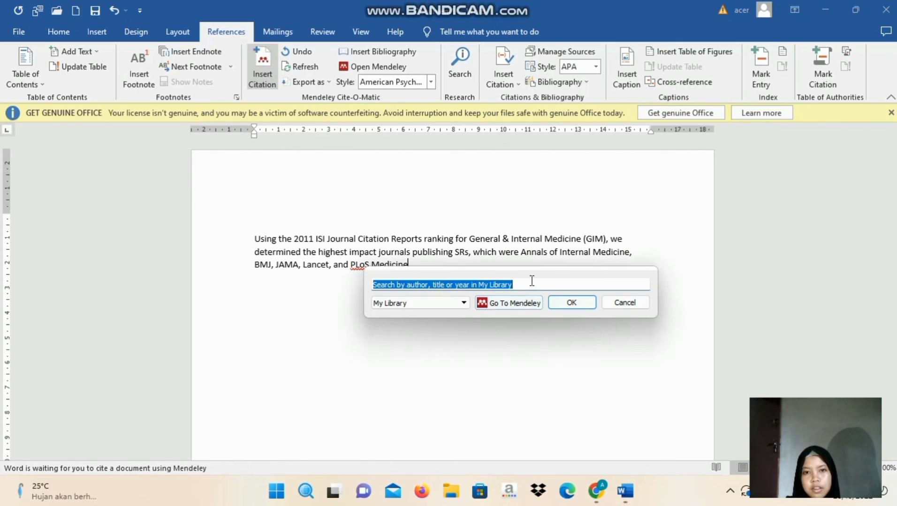
left_click(531, 284)
key("BackSpace")
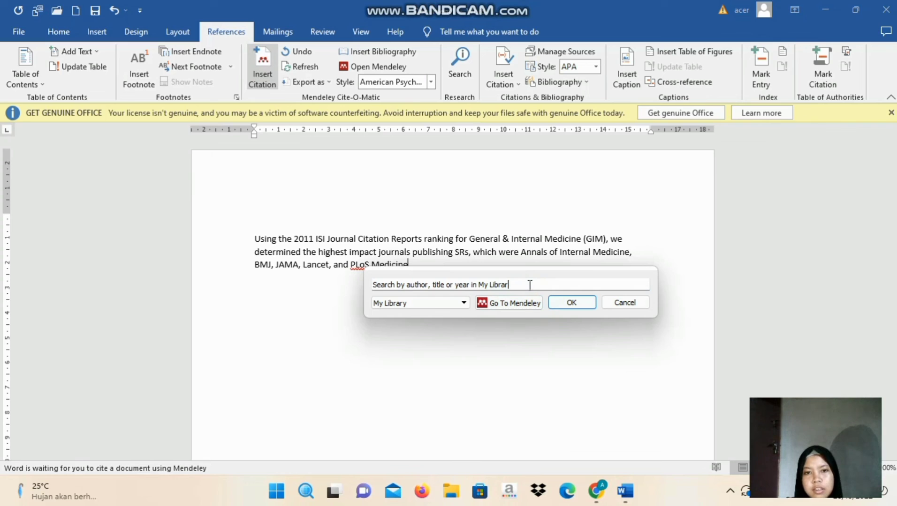
key("BackSpace")
key("BackSpace")
key("BackSpace")
key("BackSpace")
key("BackSpace")
key("BackSpace")
key("BackSpace")
key("BackSpace")
key("BackSpace")
key("BackSpace")
key("BackSpace")
key("BackSpace")
key("BackSpace")
key("BackSpace")
key("BackSpace")
key("BackSpace")
key("BackSpace")
key("BackSpace")
key("BackSpace")
key("BackSpace")
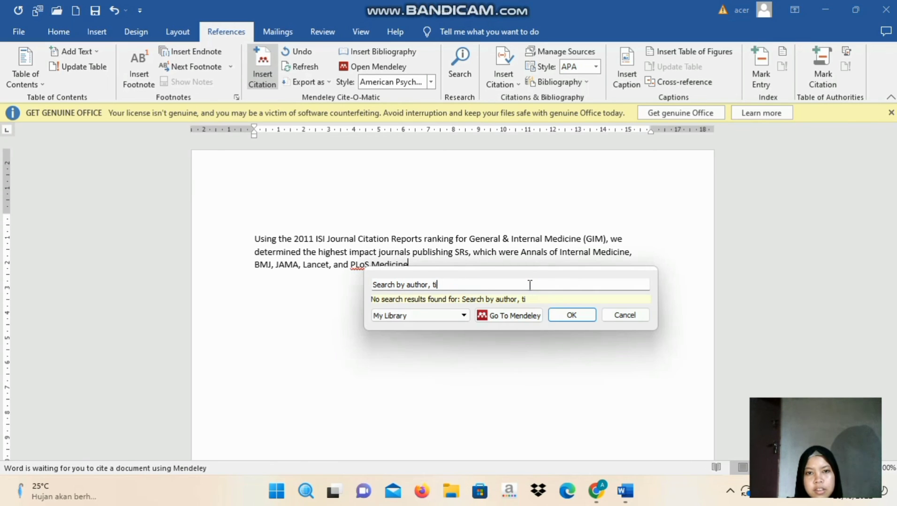
key("BackSpace")
key("BackSpace")
key("BackSpace")
key("BackSpace")
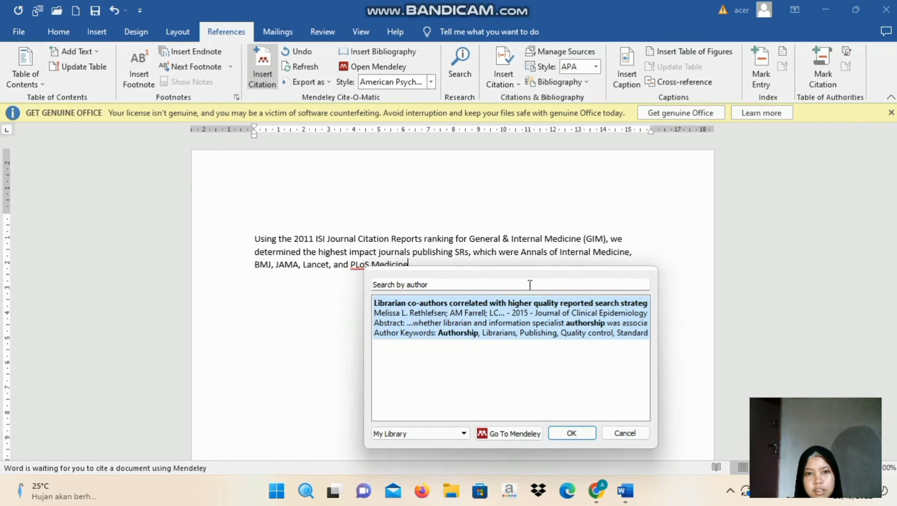
left_click(495, 330)
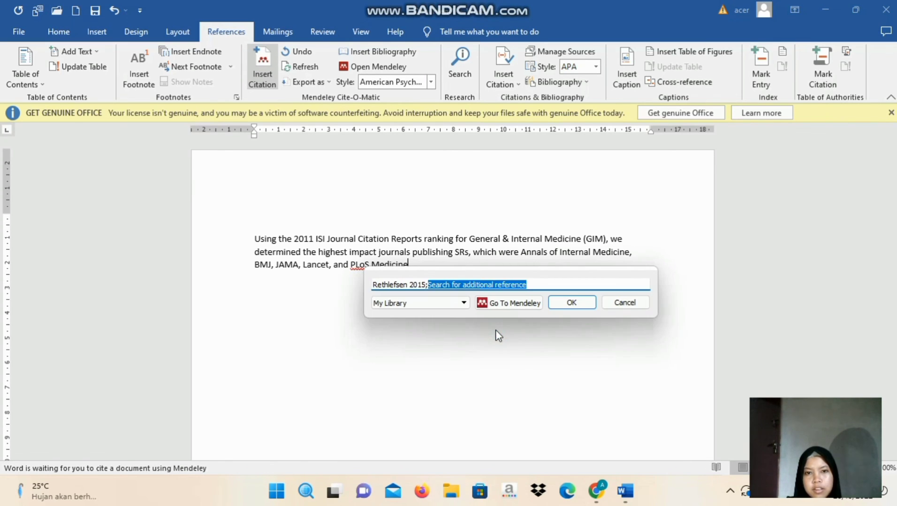
left_click(570, 307)
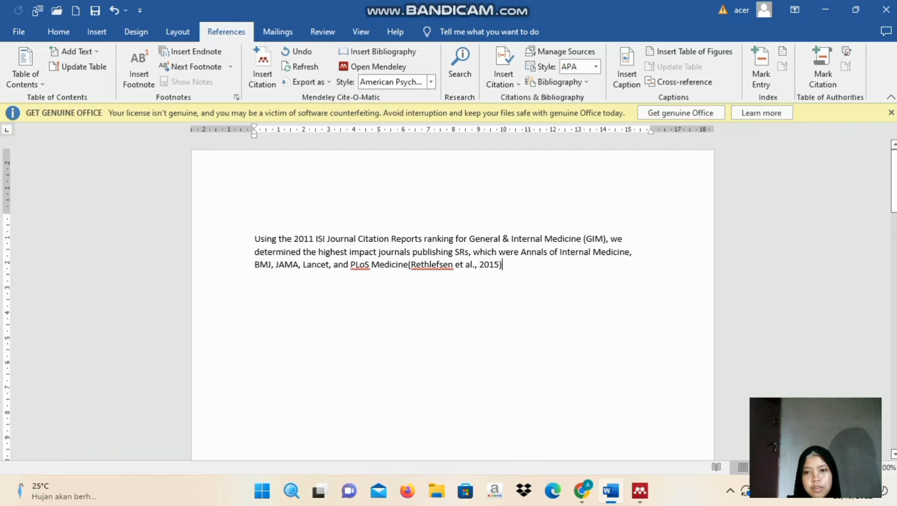
Add empty paragraphs at the end of the document, below the cited sentence, until the cursor is on page 3
scroll(452, 300, "down", 4)
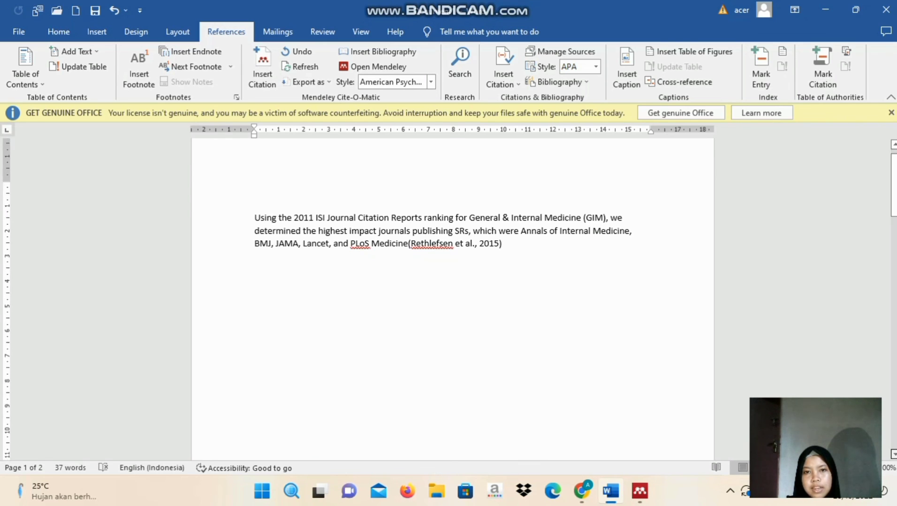
left_click_drag(894, 216, 894, 422)
left_click(575, 334)
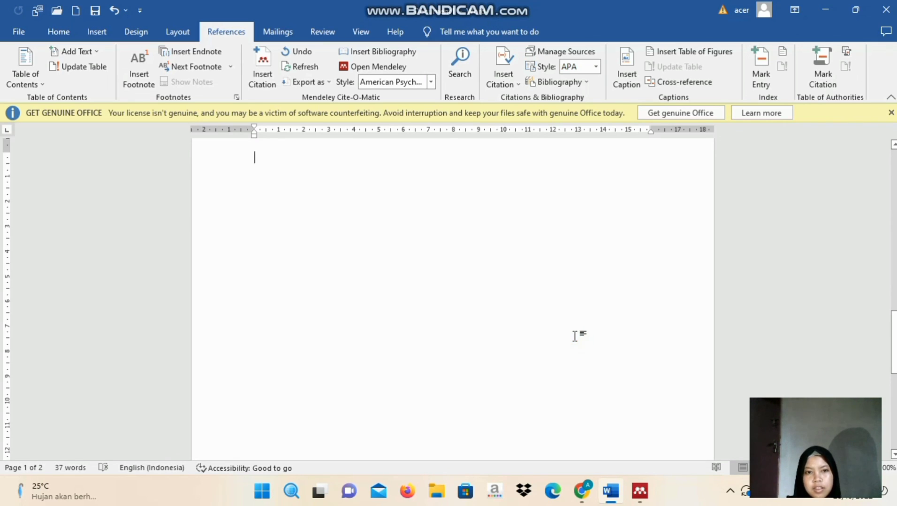
key("Return")
key("Return")
key("Return")
key("Return")
key("Return")
key("Return")
key("Return")
key("Return")
key("Return")
key("Return")
key("Return")
key("Return")
key("Return")
key("Return")
key("Return")
key("Return")
key("Return")
key("Return")
key("Return")
key("Return")
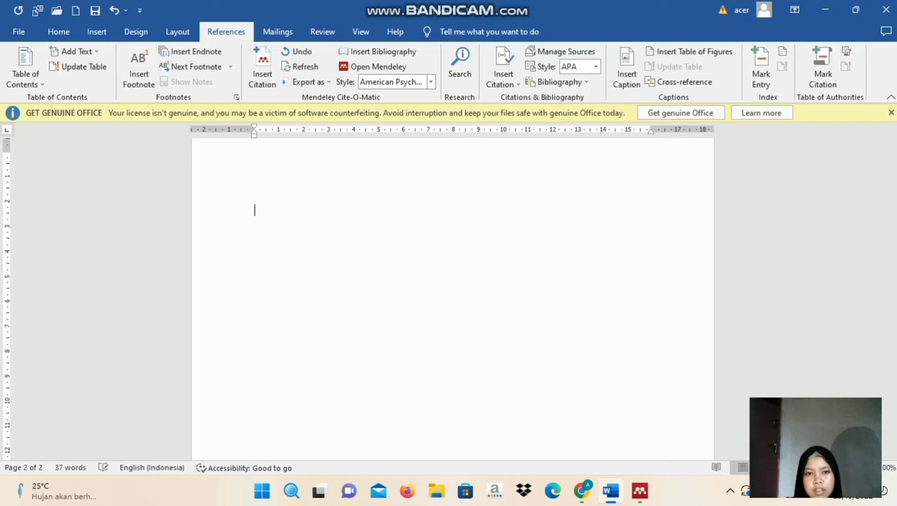
key("Return")
key("Return")
key("Return")
key("Return")
key("Return")
key("Return")
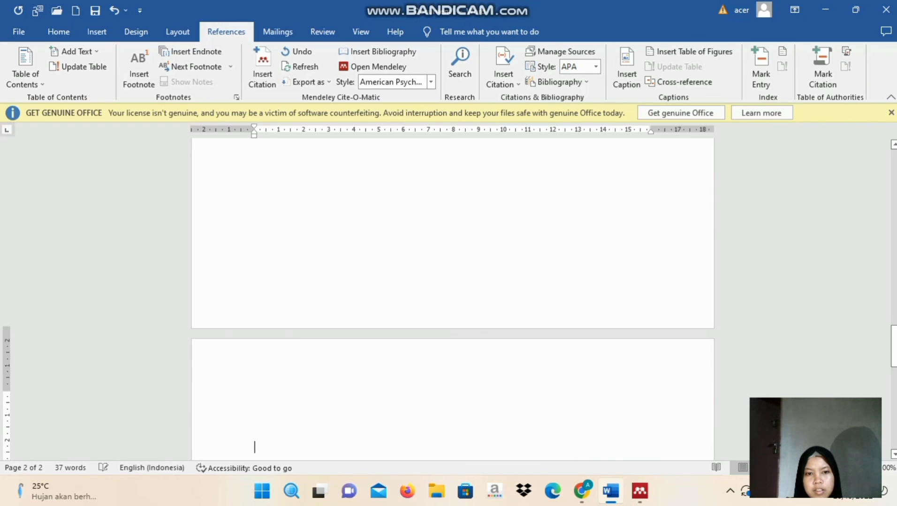
Insert the Mendeley bibliography on page 3 and set its citation style to Chicago Manual of Style 17th edition (author-date)
left_click(368, 52)
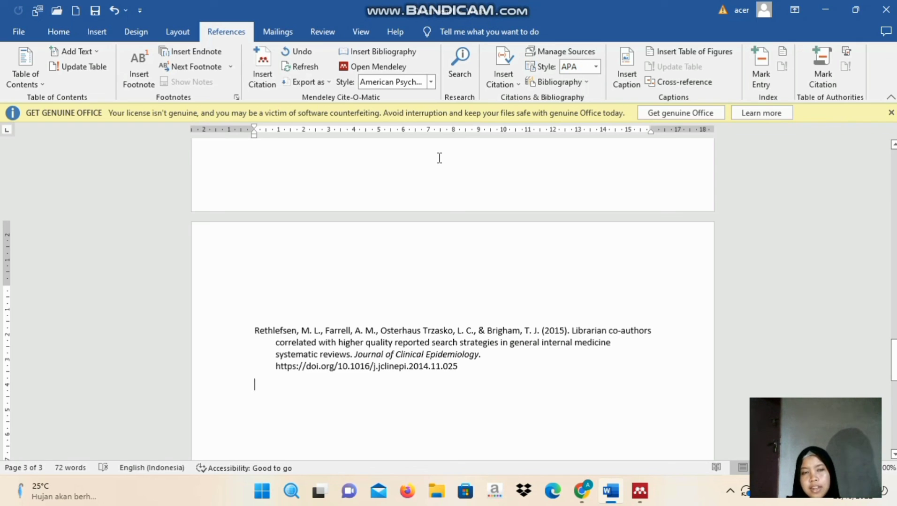
left_click(431, 82)
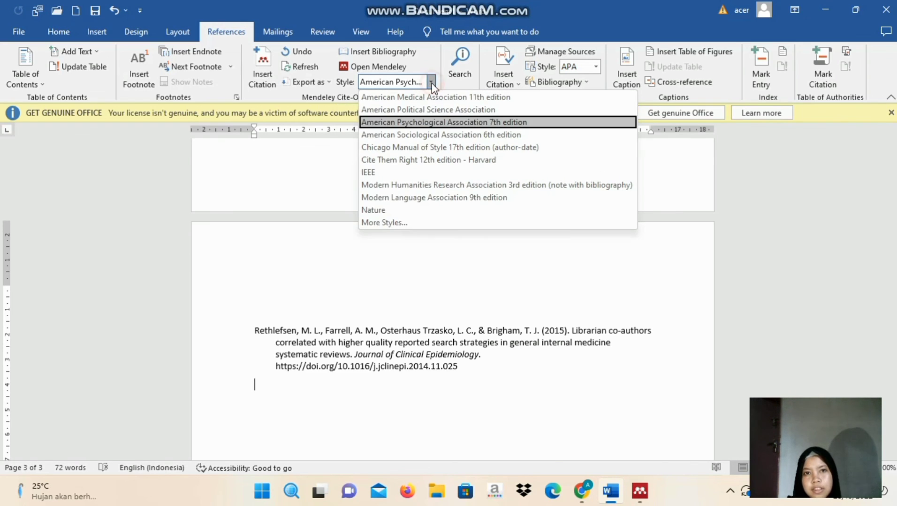
left_click(434, 148)
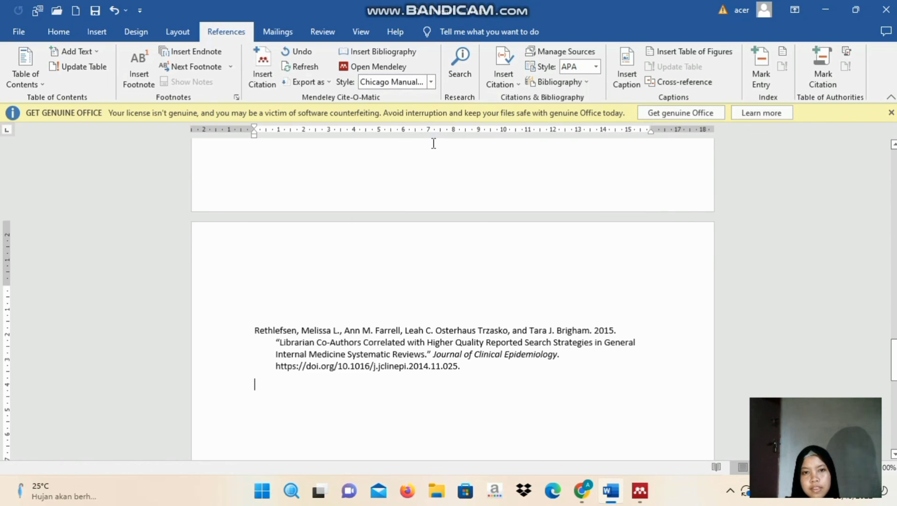